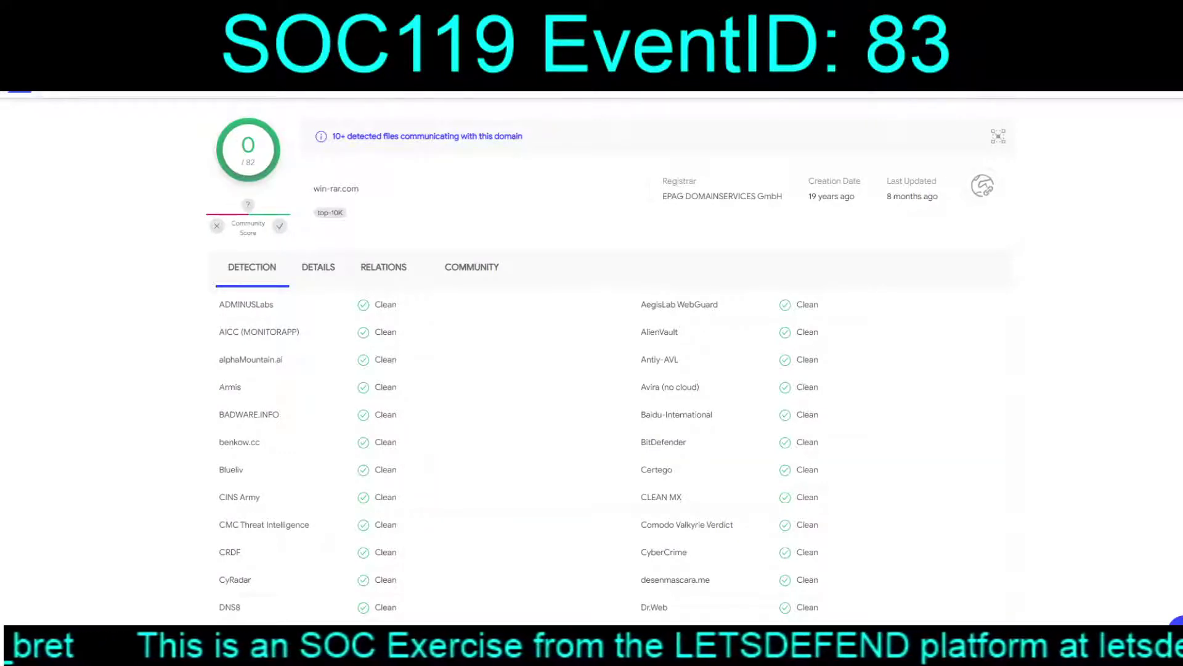
Review the win-rar.com domain report's registration dates, details and relations, and open the report for serving IP address 51.195.68.163
drag(905, 196, 938, 196)
drag(808, 196, 936, 181)
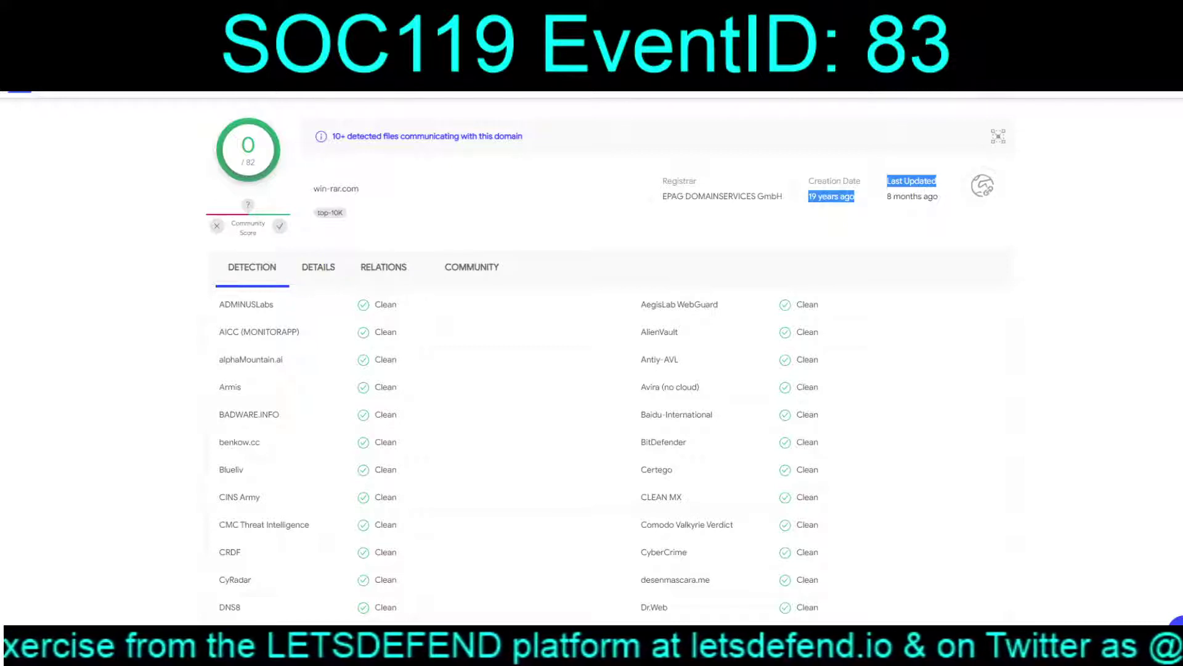
click(318, 267)
click(384, 267)
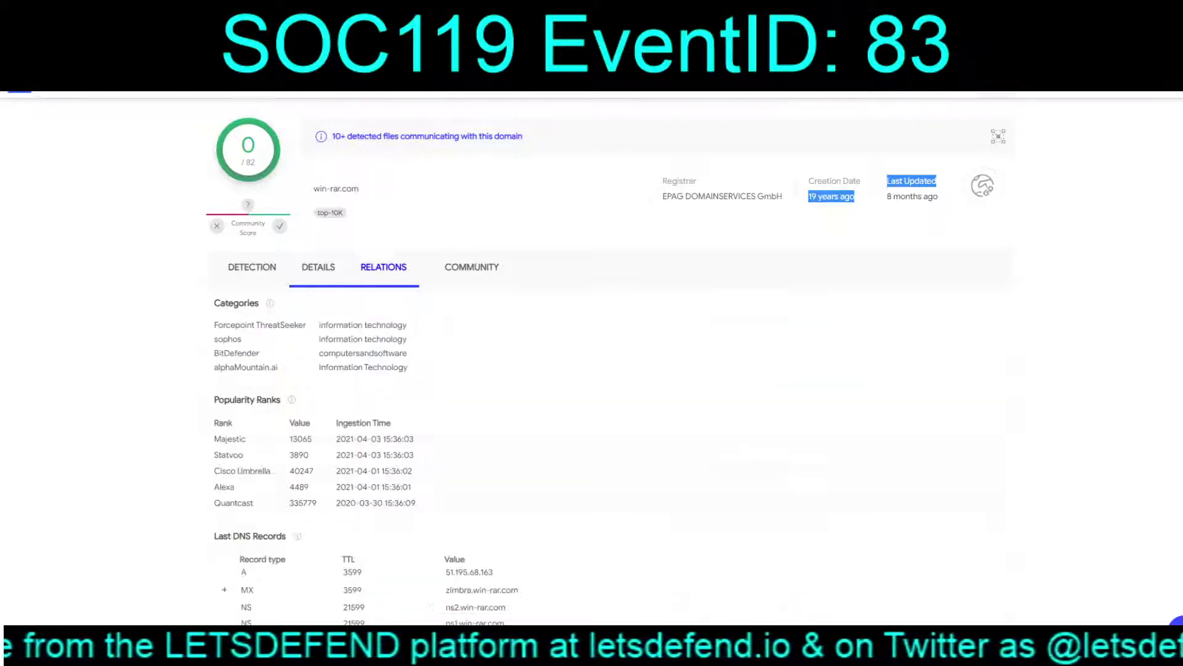
click(471, 267)
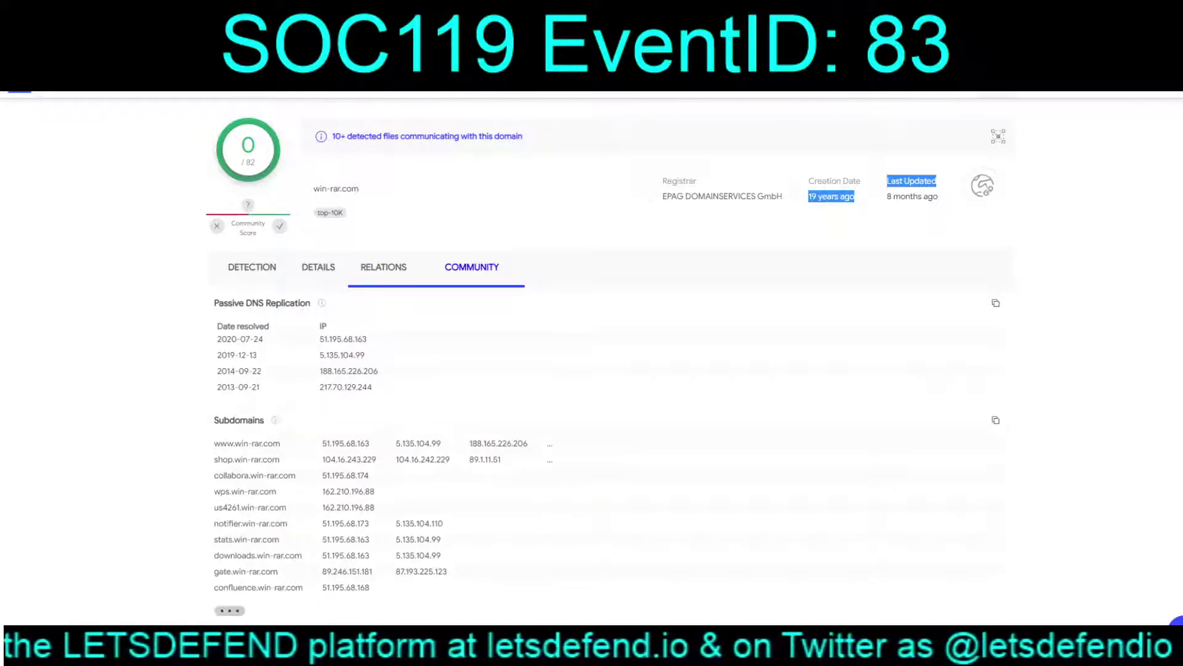
click(252, 267)
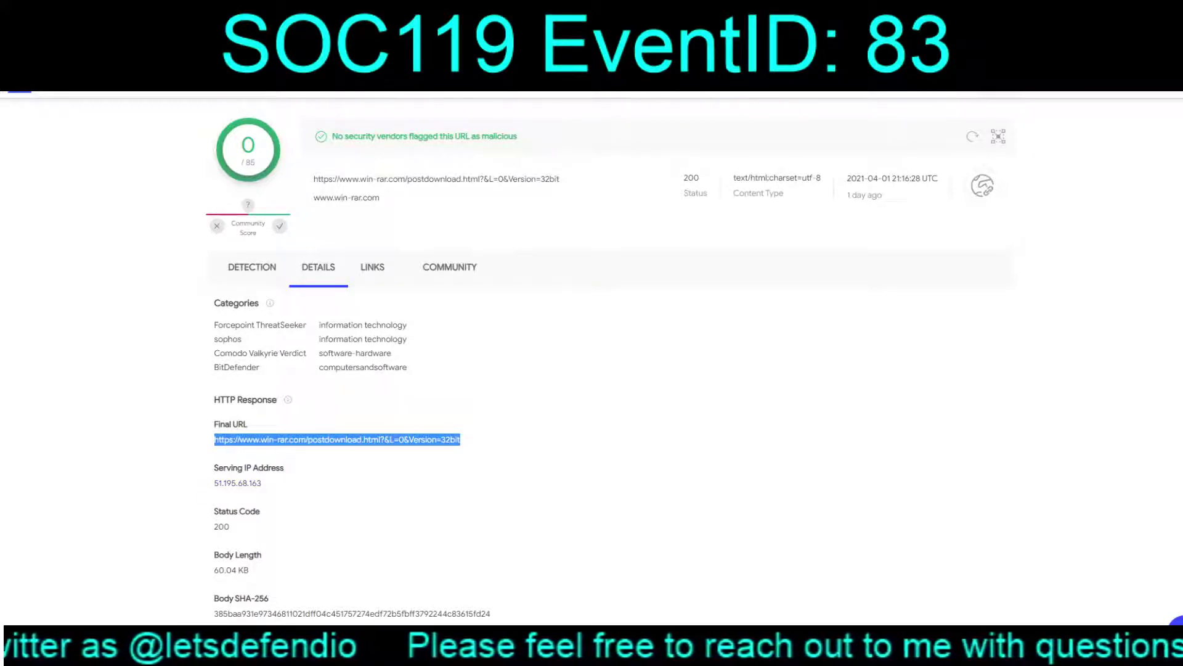
click(237, 483)
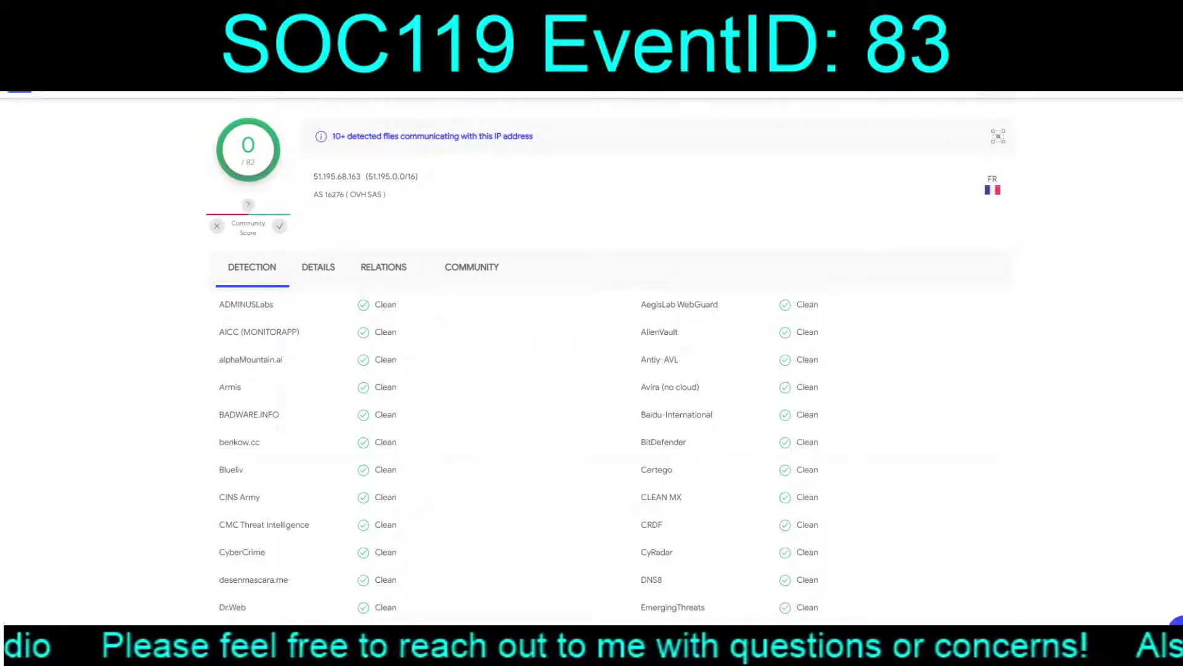
Switch to Cisco Talos and examine the reputation details and WHOIS record for win-rar.com, including the registrar's abuse contact
key(ctrl+Tab)
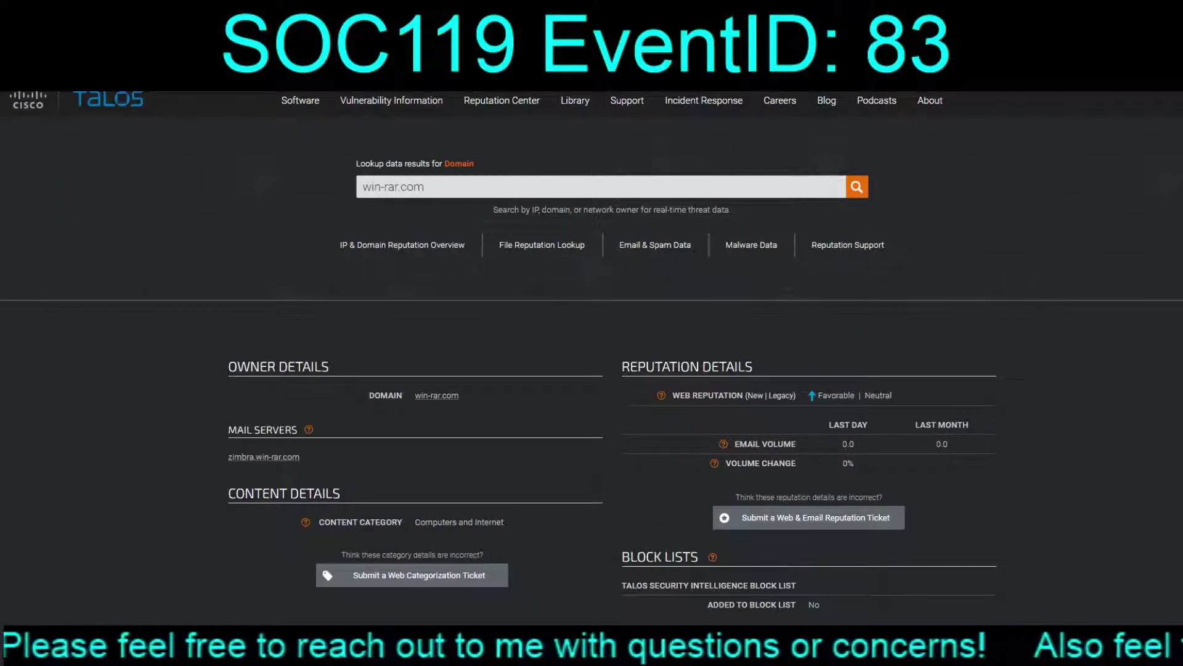
scroll(592, 339, down, 1)
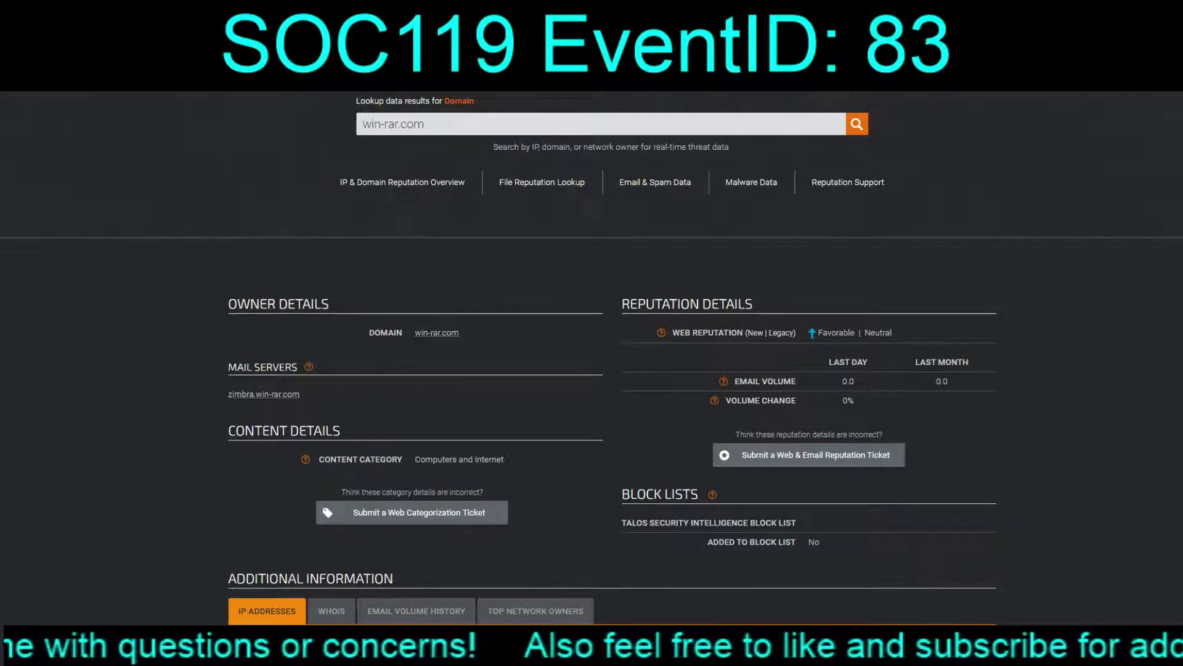
scroll(592, 339, down, 4)
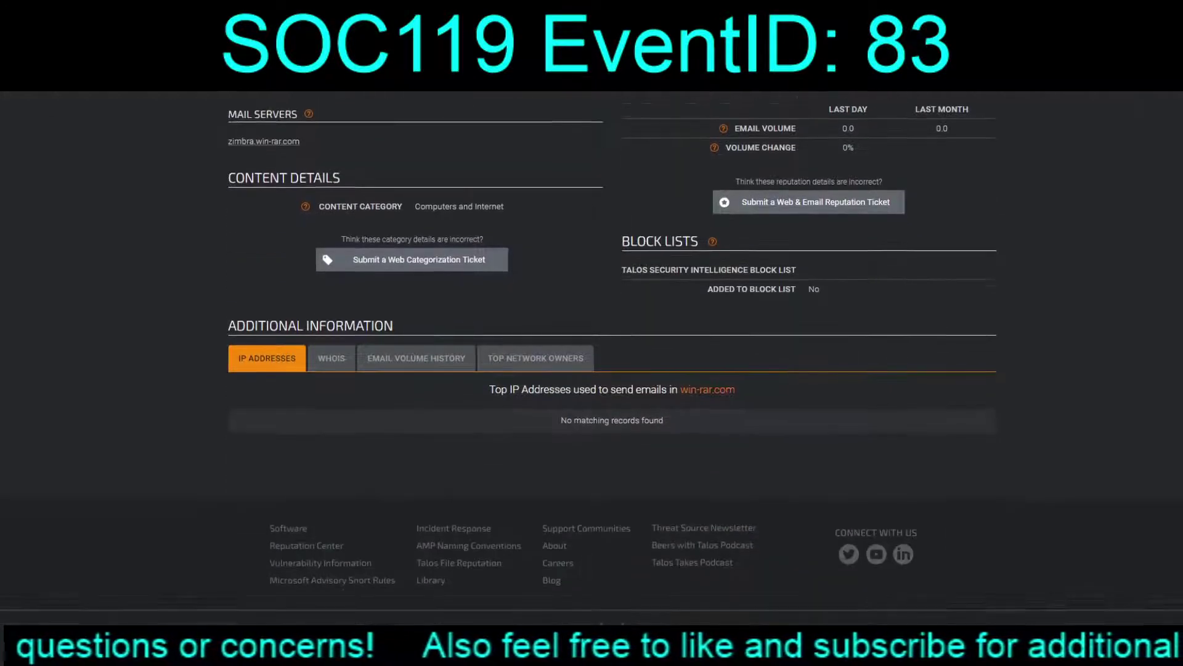
click(334, 355)
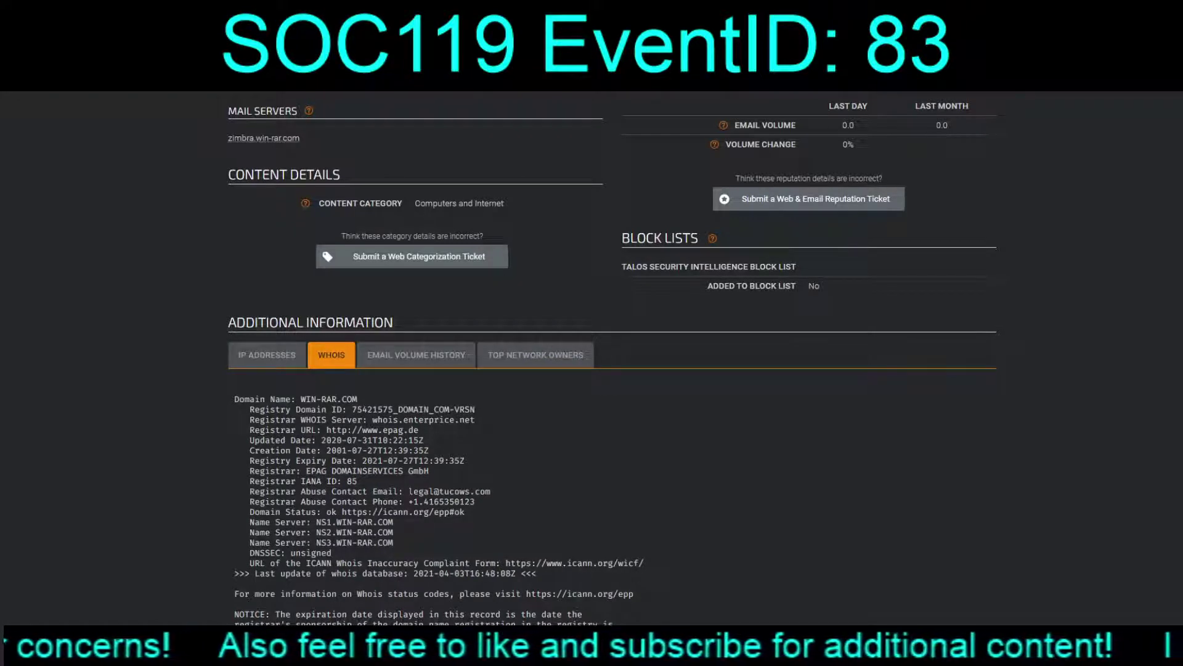
drag(491, 491, 403, 491)
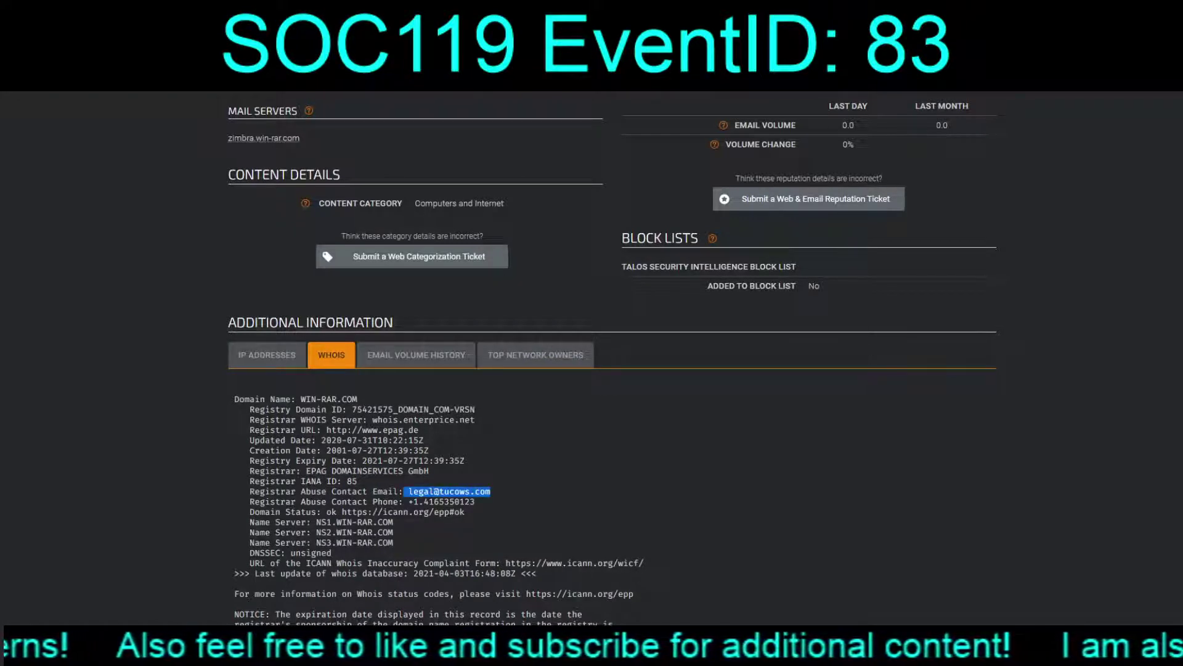
scroll(592, 357, down, 7)
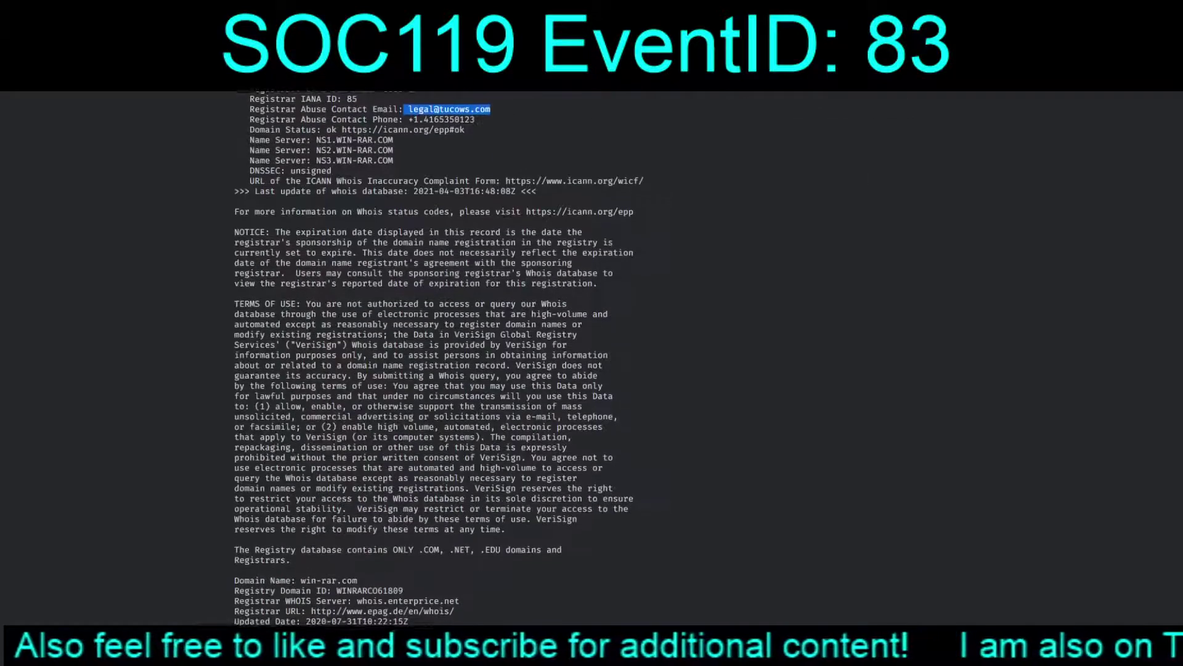
scroll(592, 358, up, 12)
scroll(592, 340, up, 1)
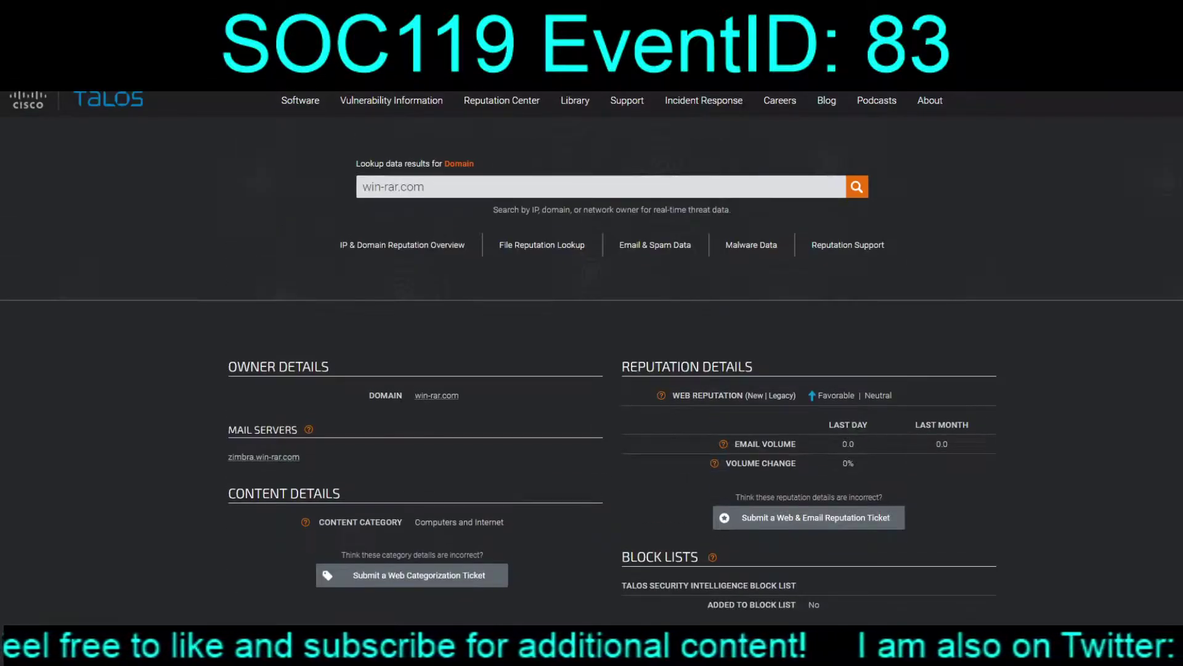
Examine the Talos lookup results for IP address 51.195.68.163
key(ctrl+Tab)
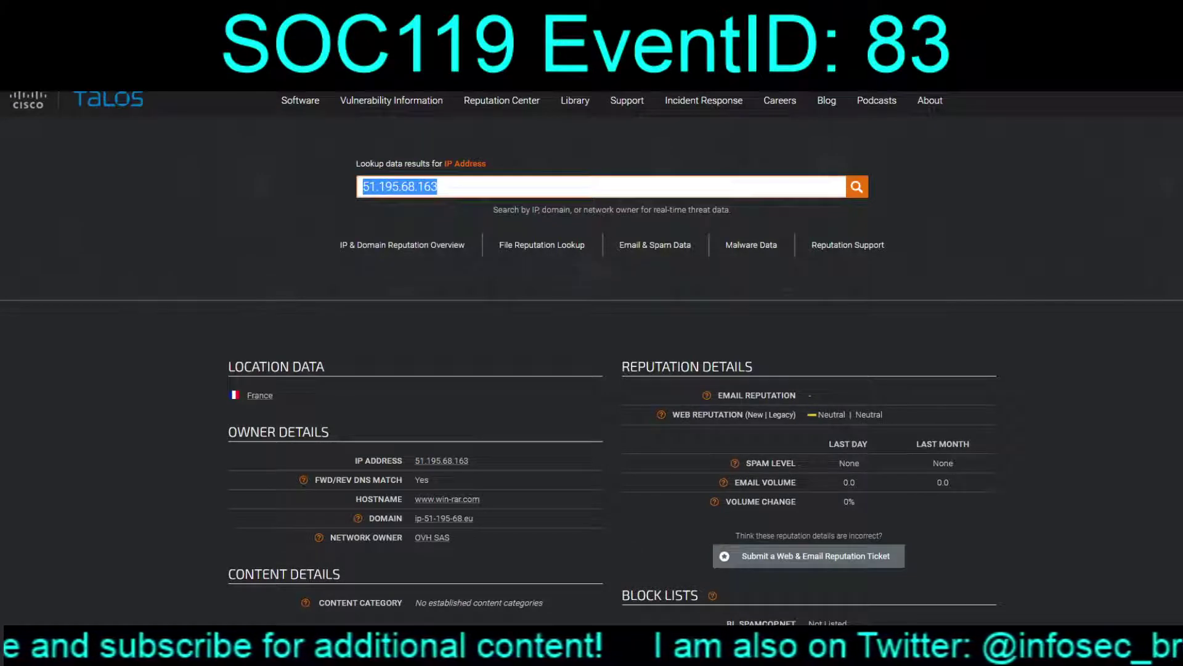
scroll(591, 339, down, 4)
scroll(592, 338, up, 4)
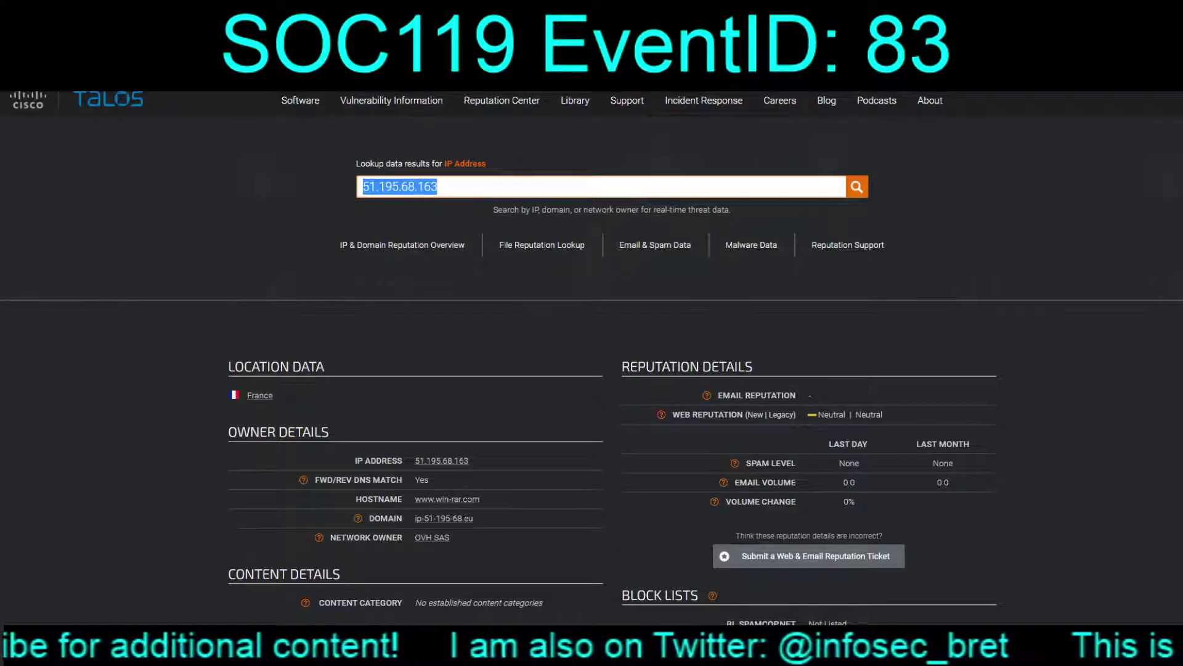
Switch to the VirusTotal report on the WinRAR file and check the vendor detections, including Yandex, BitDefender, CrowdStrike Falcon, Malwarebytes, SentinelOne and TrendMicro
key(ctrl+Tab)
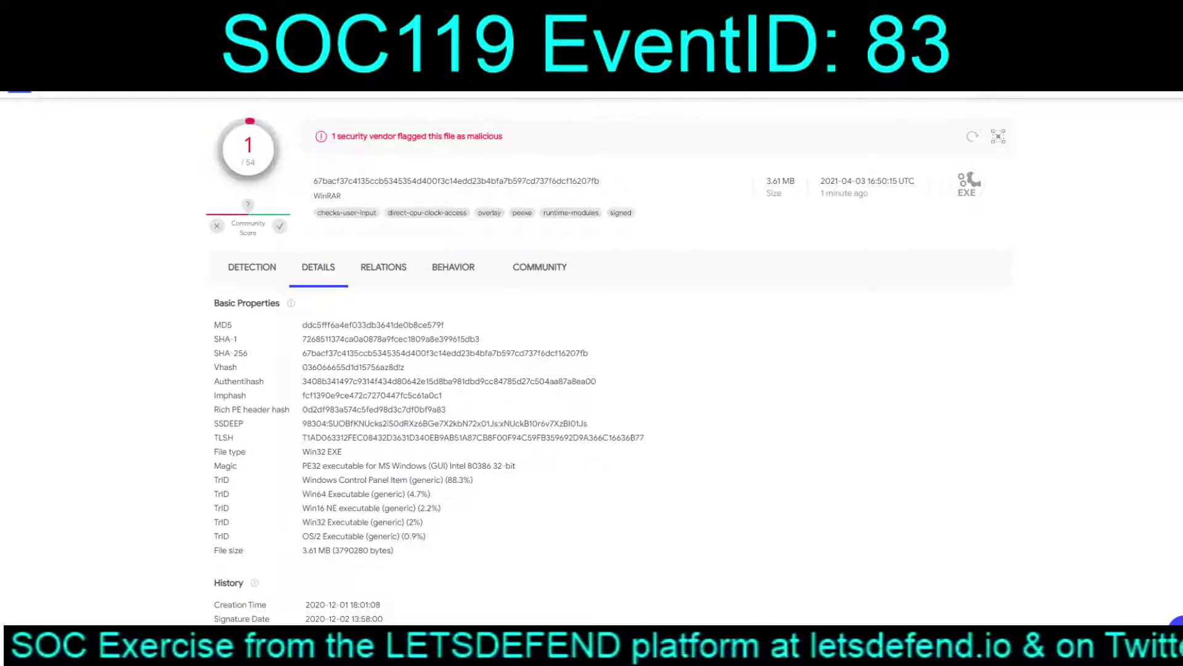
click(251, 267)
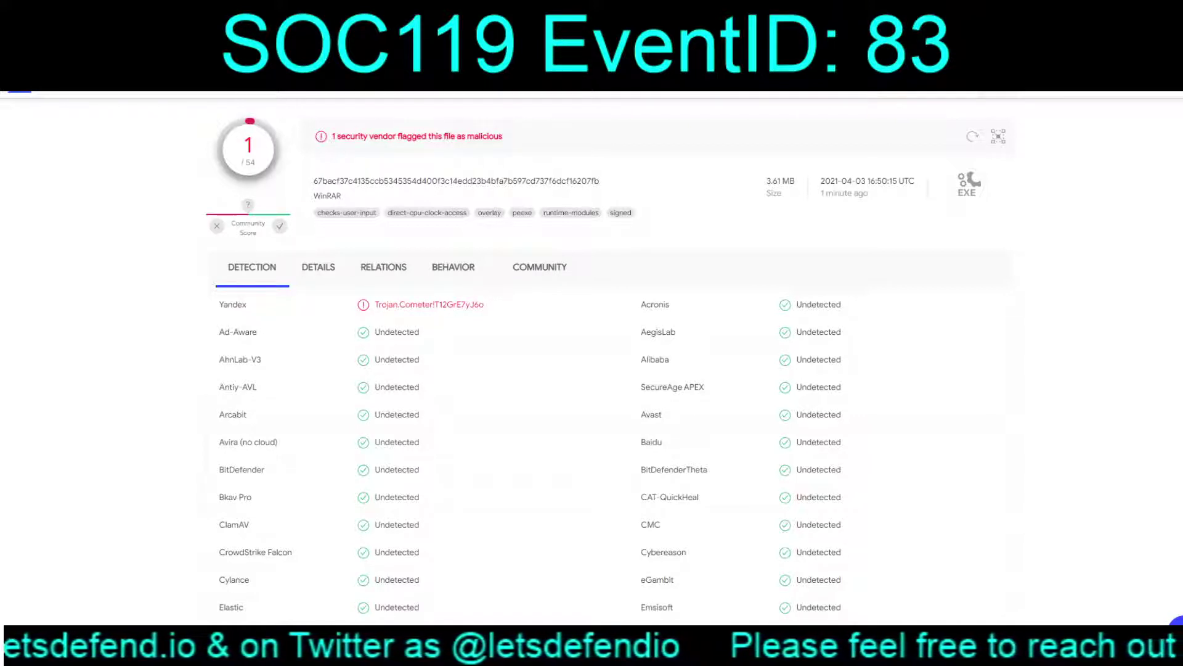
double_click(232, 304)
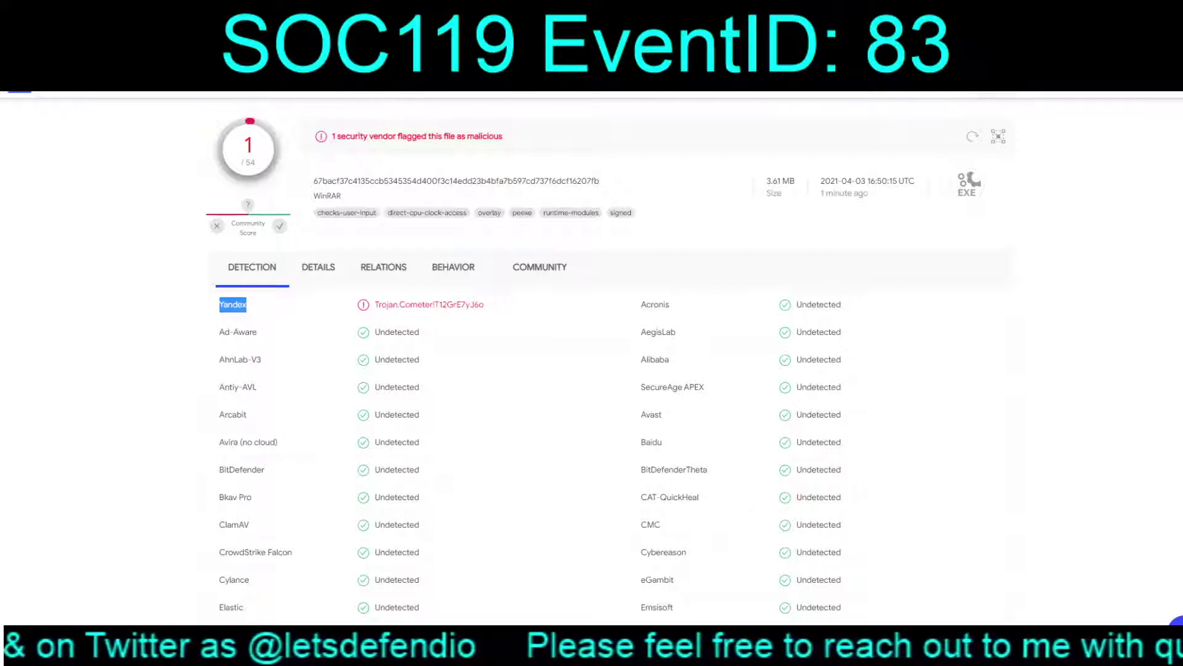
drag(218, 470, 842, 470)
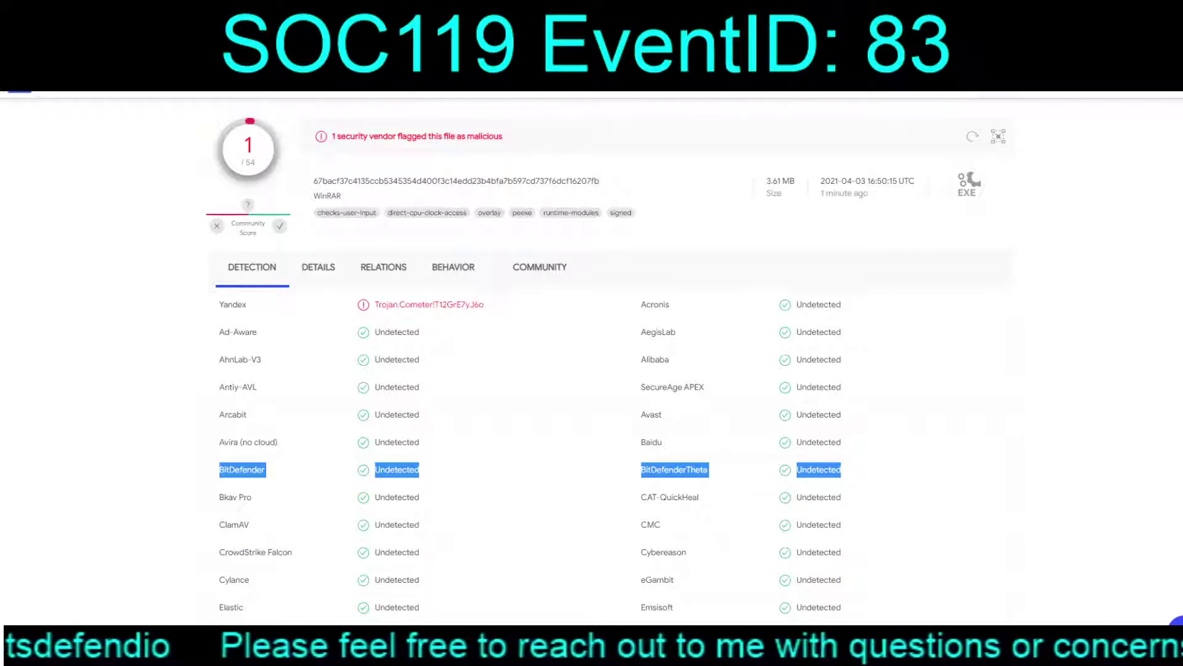
drag(245, 552, 842, 552)
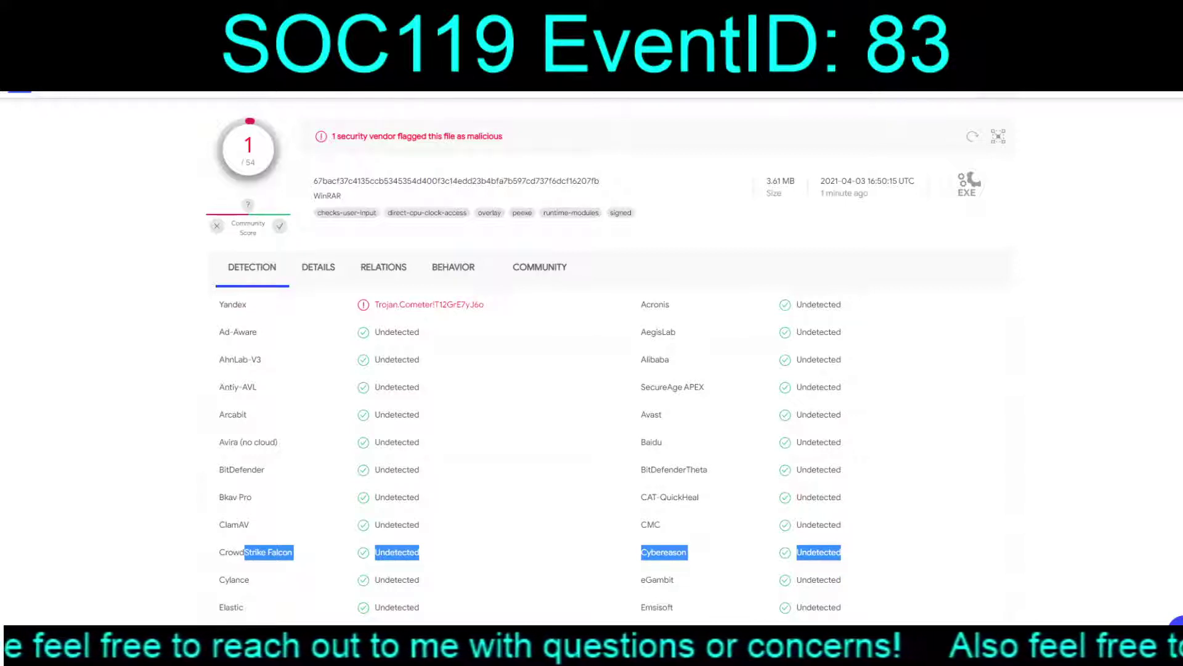
scroll(607, 357, down, 6)
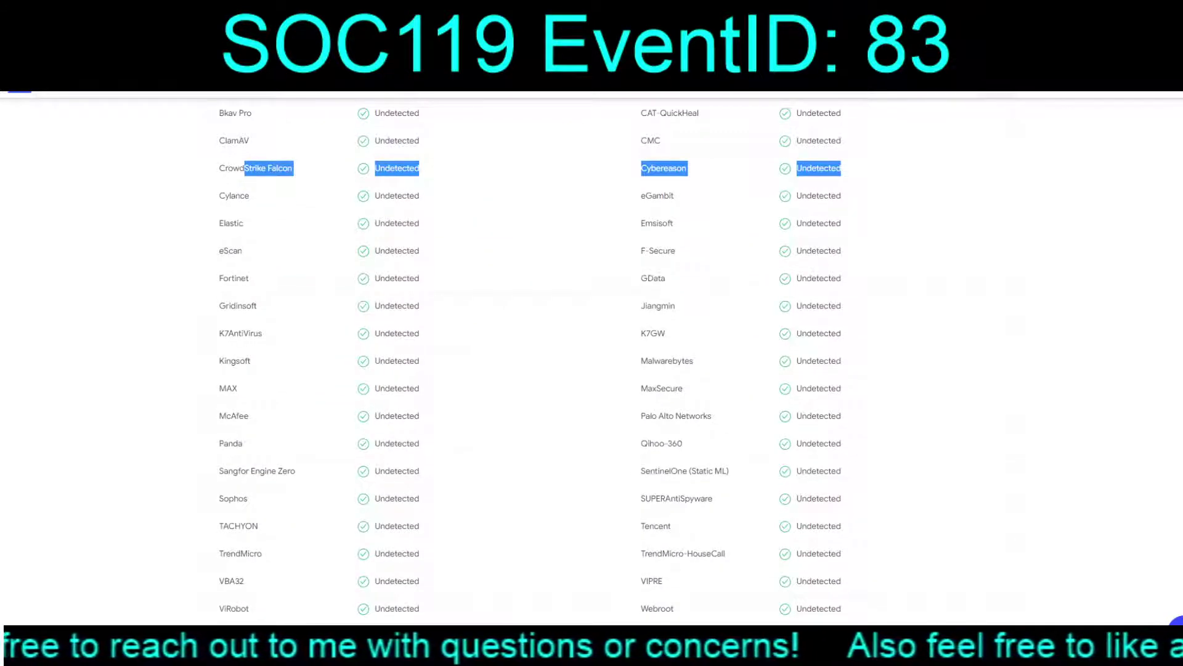
drag(641, 360, 842, 360)
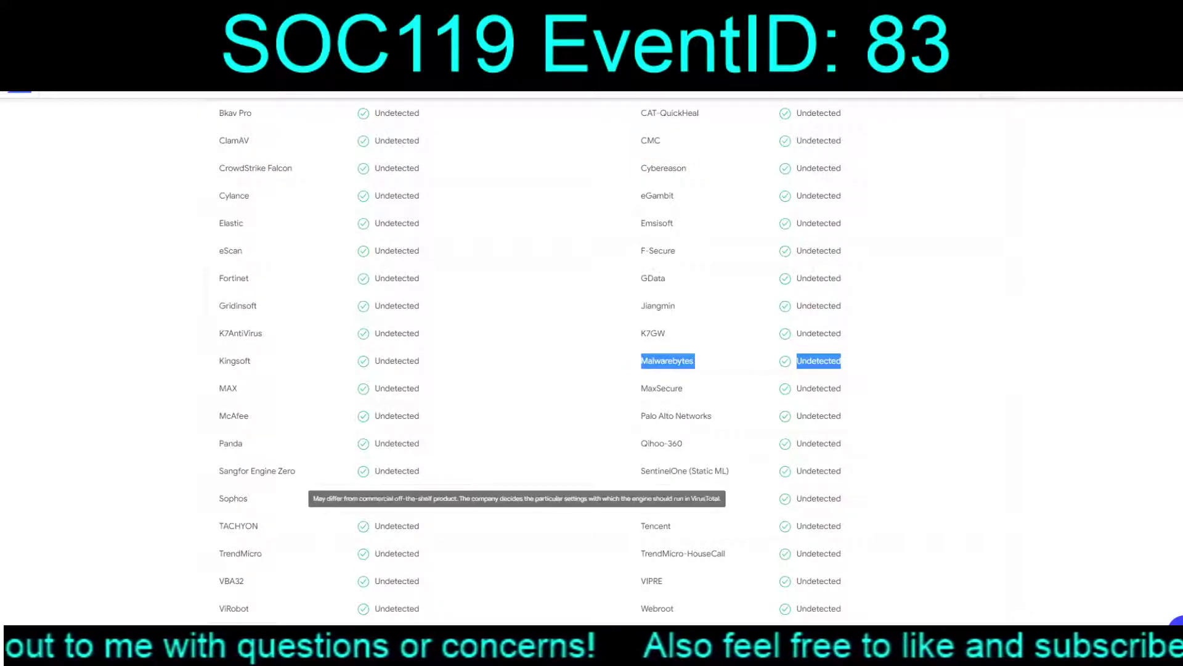
drag(645, 470, 842, 471)
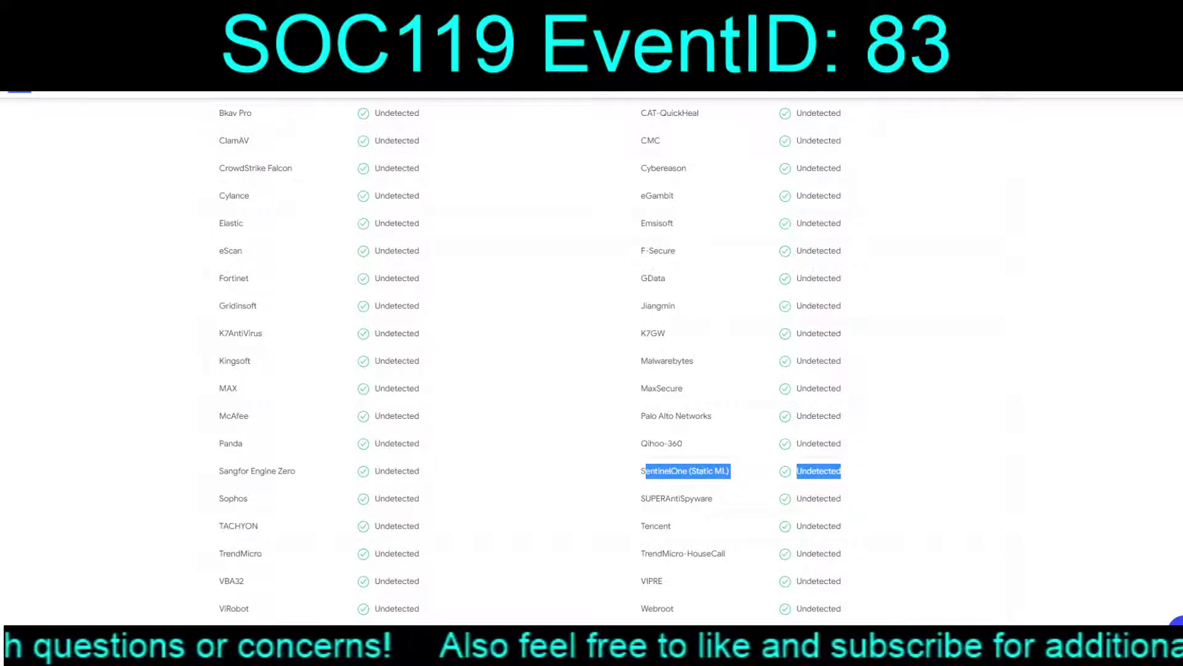
drag(257, 553, 420, 553)
scroll(592, 357, down, 4)
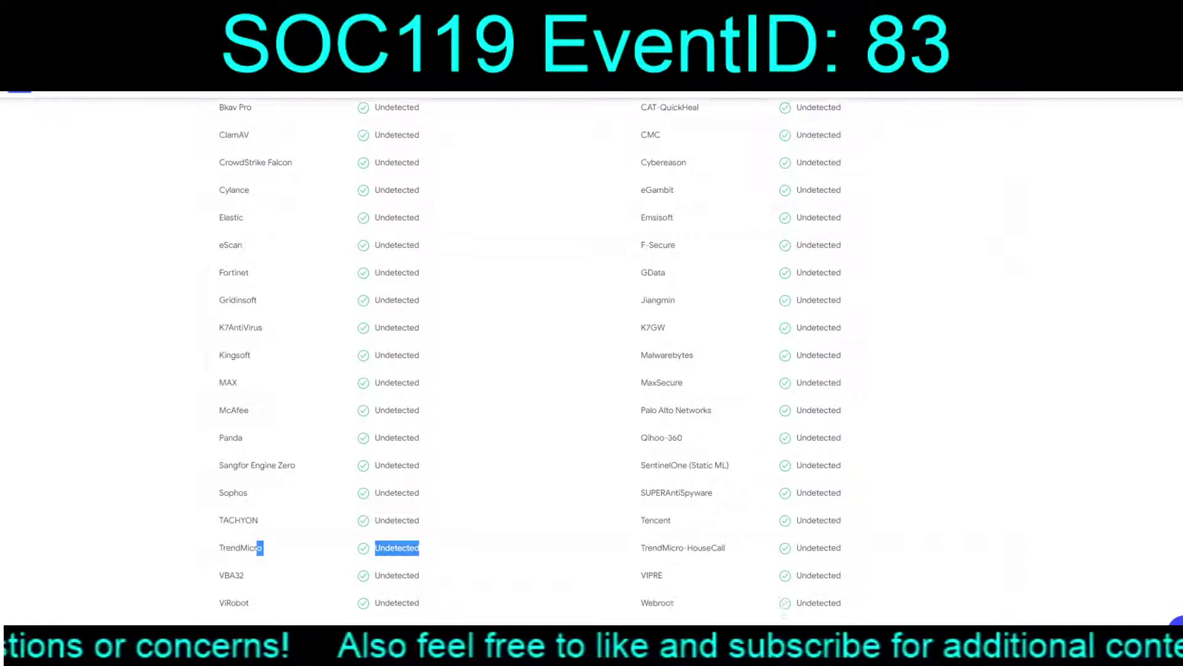
scroll(591, 358, up, 7)
scroll(591, 357, up, 3)
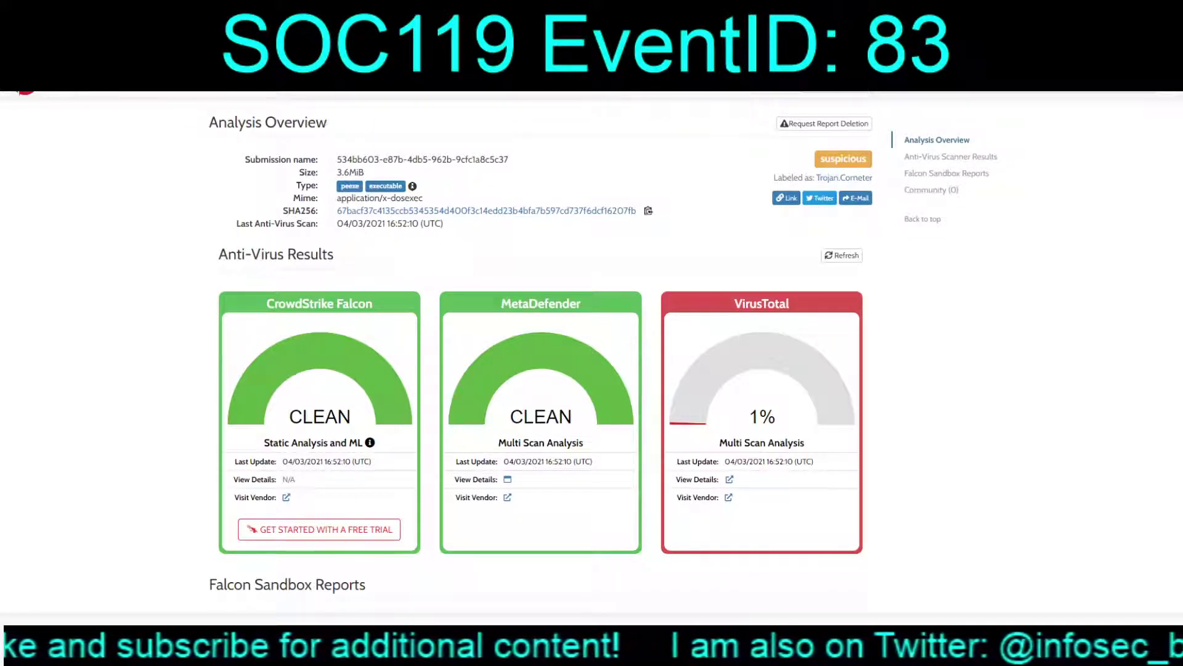
Review the Hybrid Analysis overview of the WinRAR file, including the anti-virus results, sandbox reports and community comments
scroll(542, 345, down, 8)
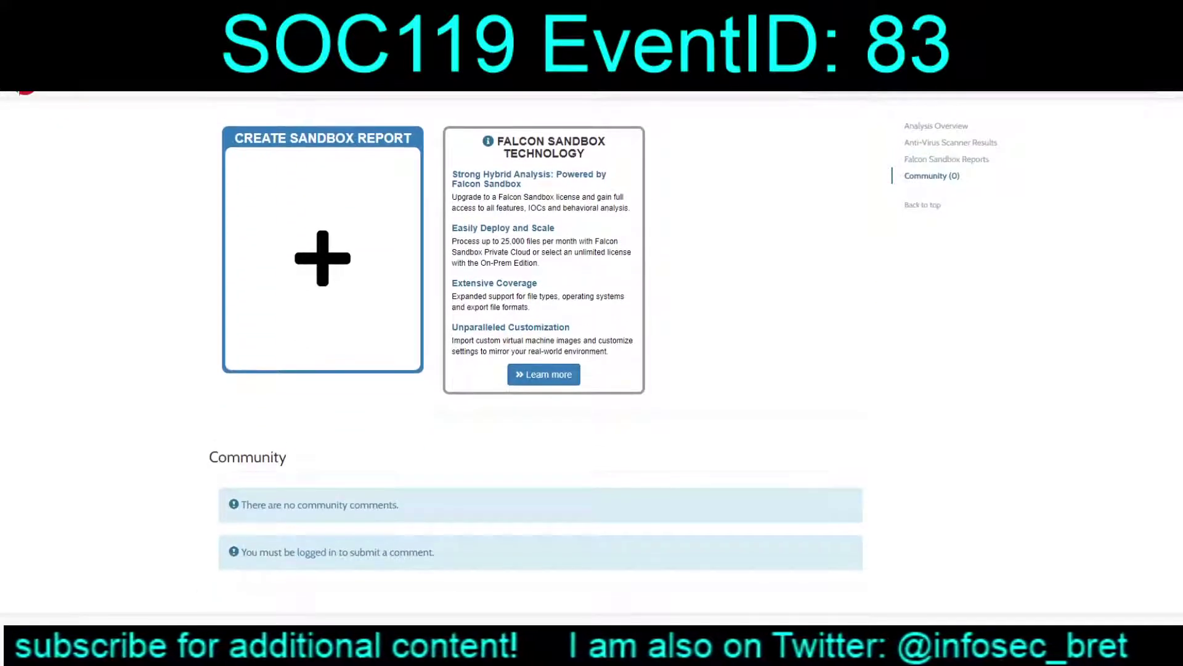
scroll(543, 345, up, 8)
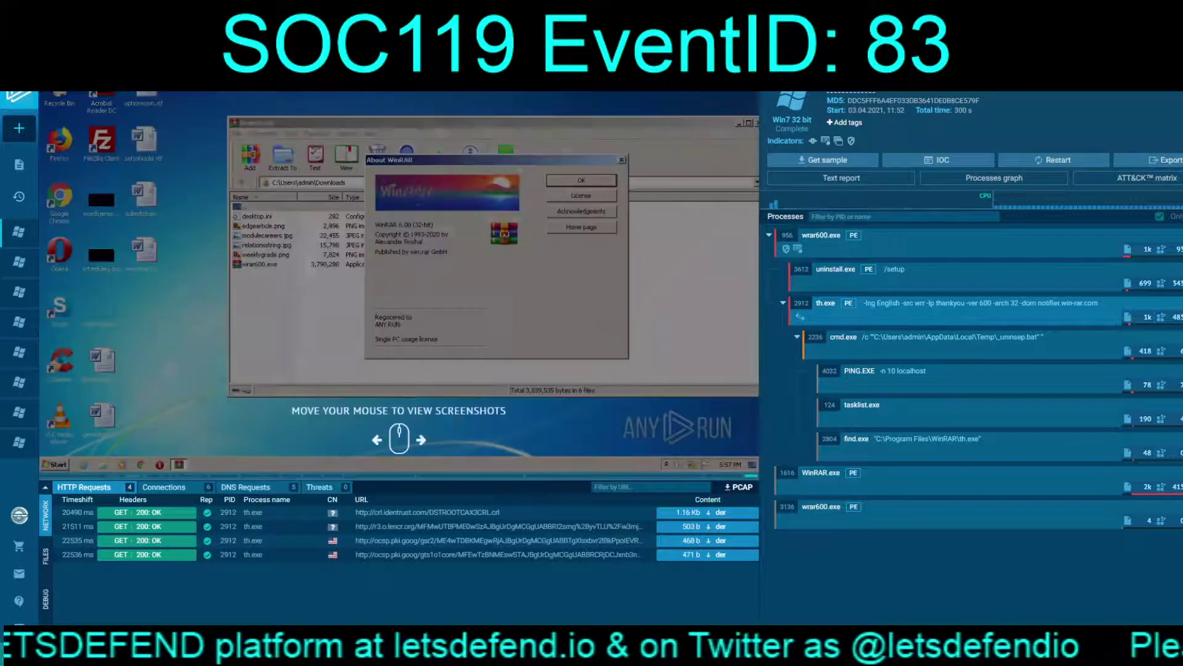
Open the extended details of the th.exe process in the ANY.RUN report and look the file up on VirusTotal
click(955, 309)
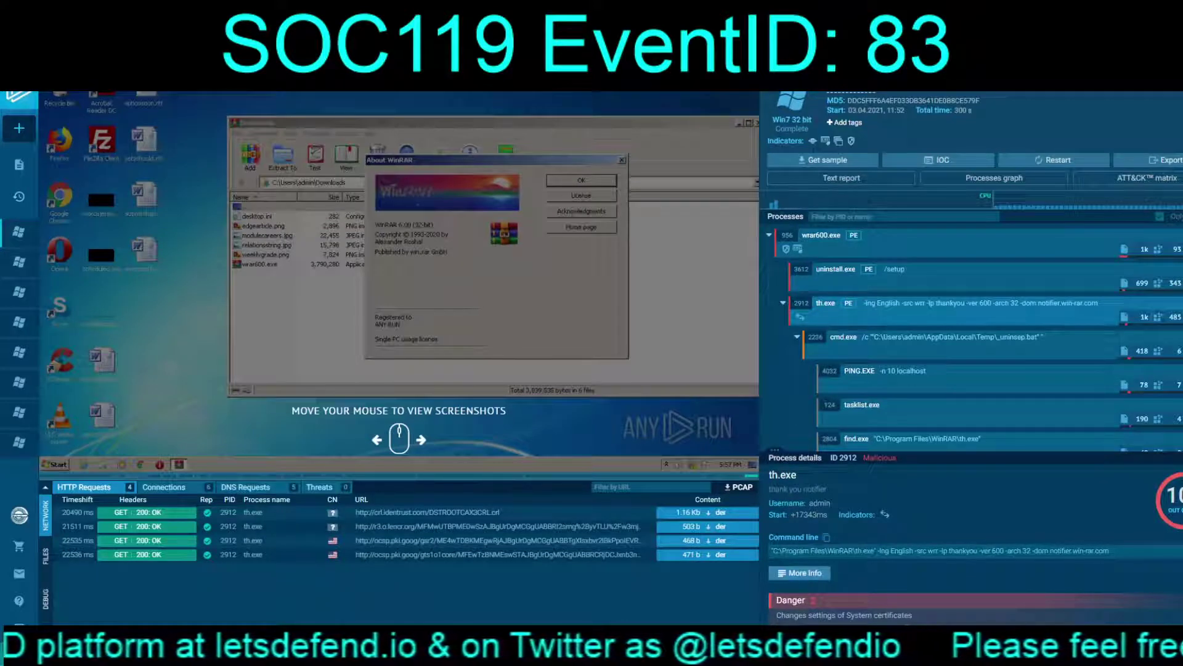
click(799, 572)
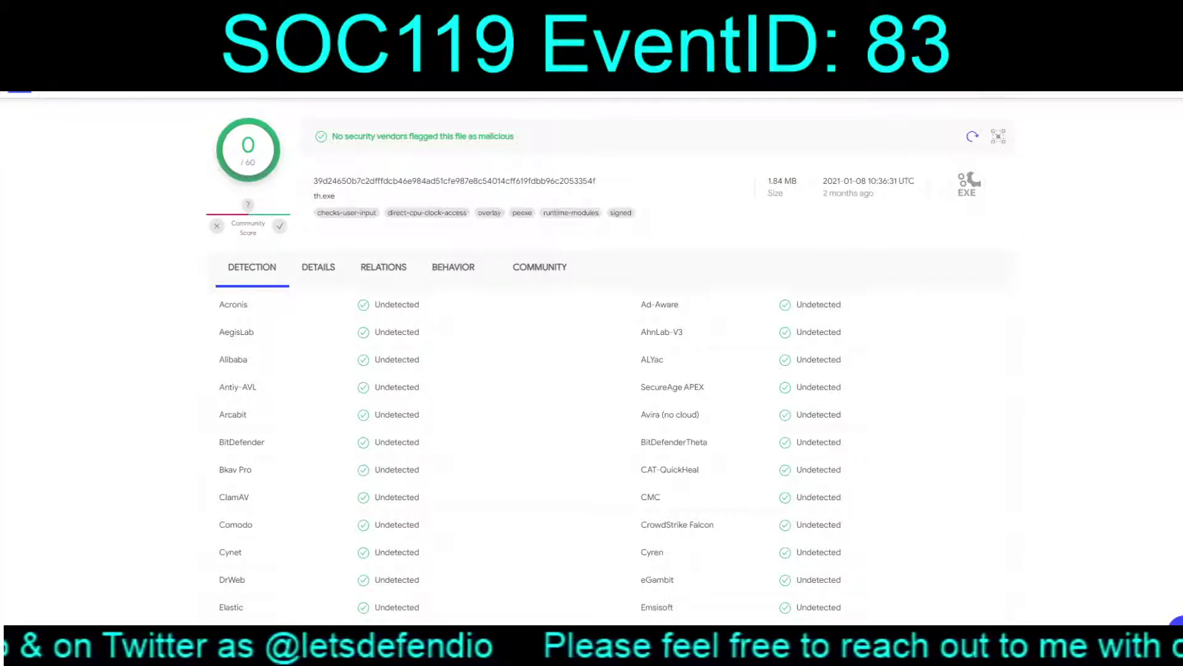
Reanalyze th.exe in VirusTotal and review the refreshed vendor detections
click(973, 136)
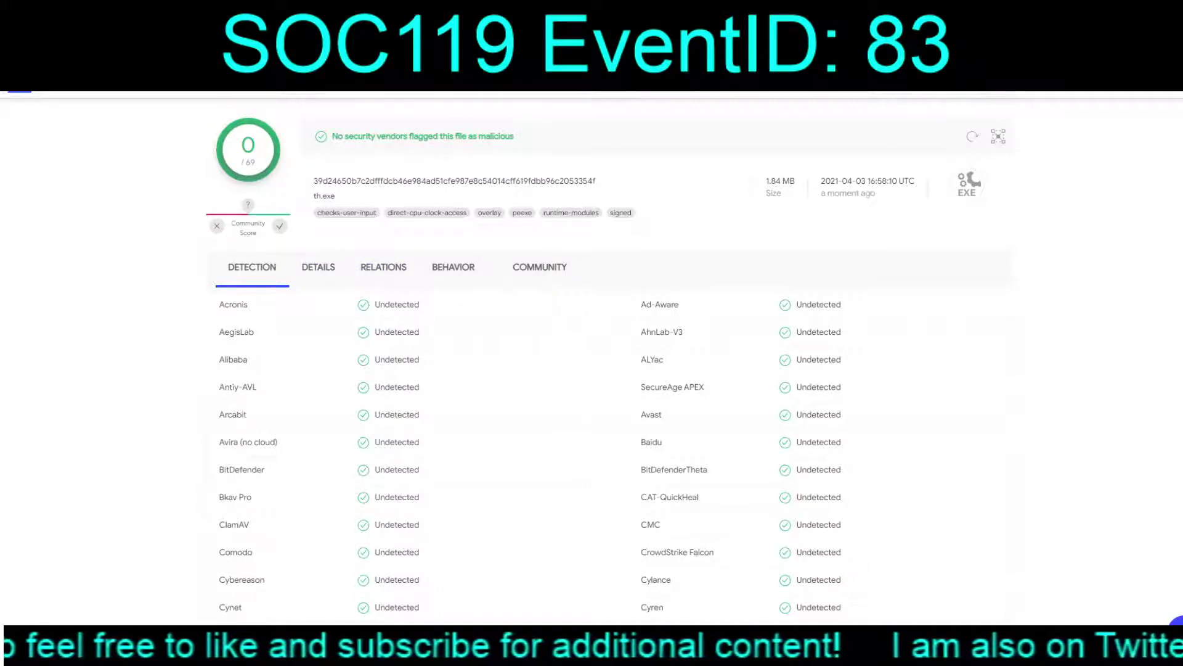
scroll(592, 361, down, 5)
scroll(592, 362, up, 5)
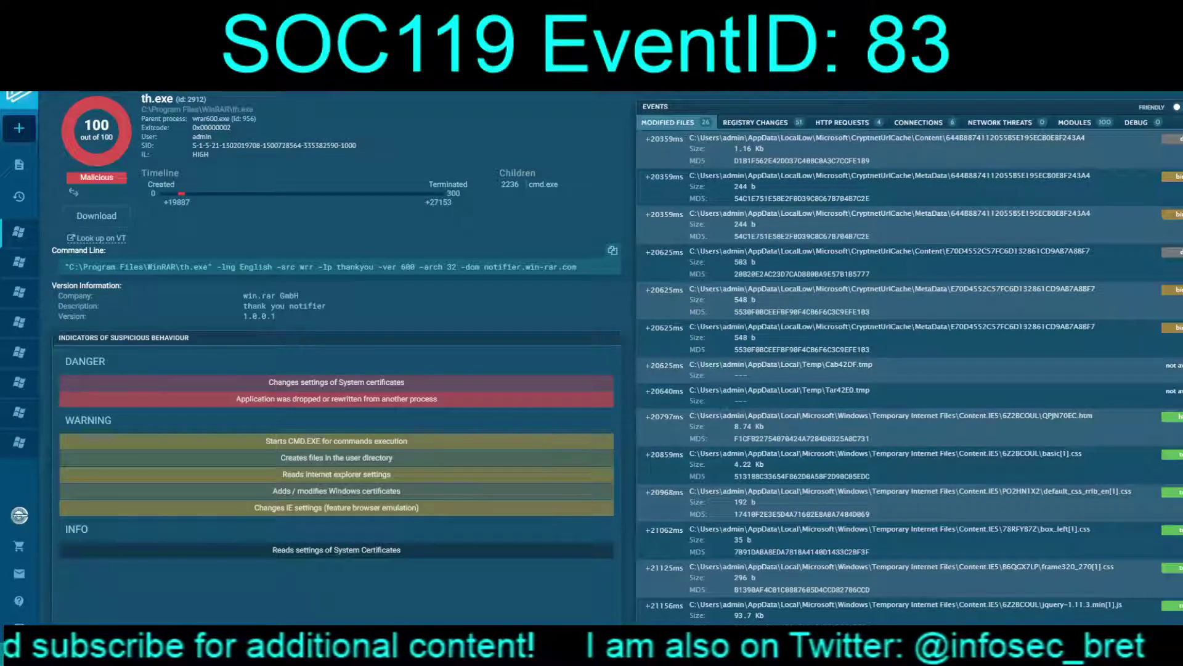
Close the extended th.exe details in ANY.RUN and inspect the process details of tasklist.exe and wrar600.exe (PID 3136)
key(Escape)
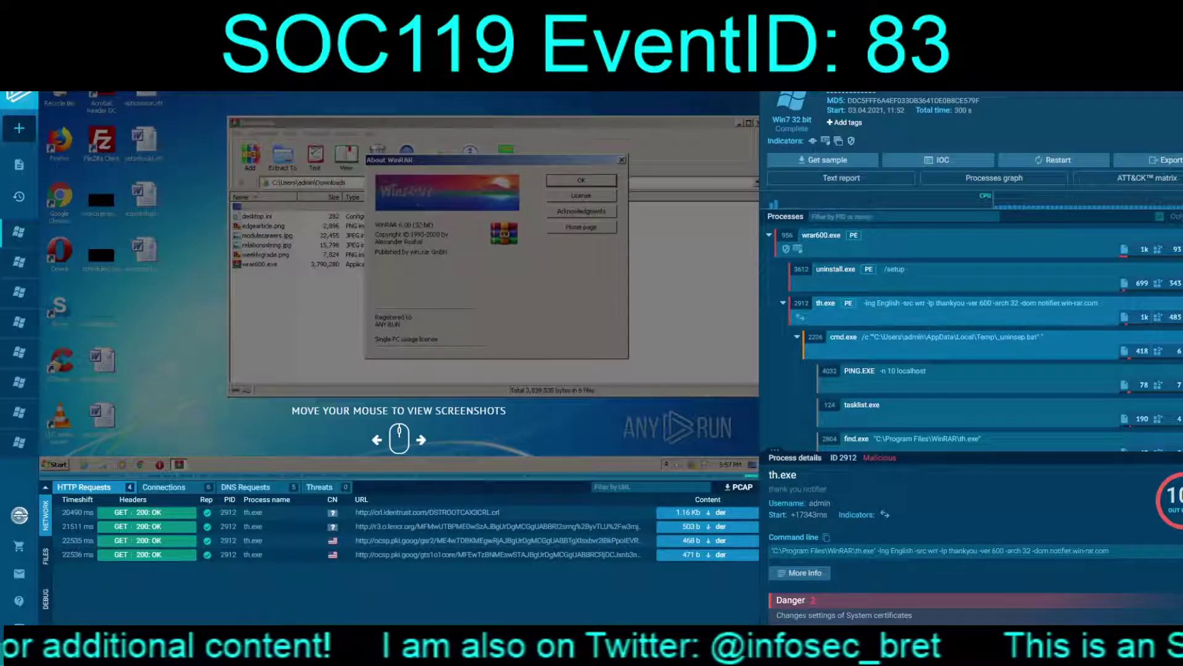
scroll(978, 337, down, 2)
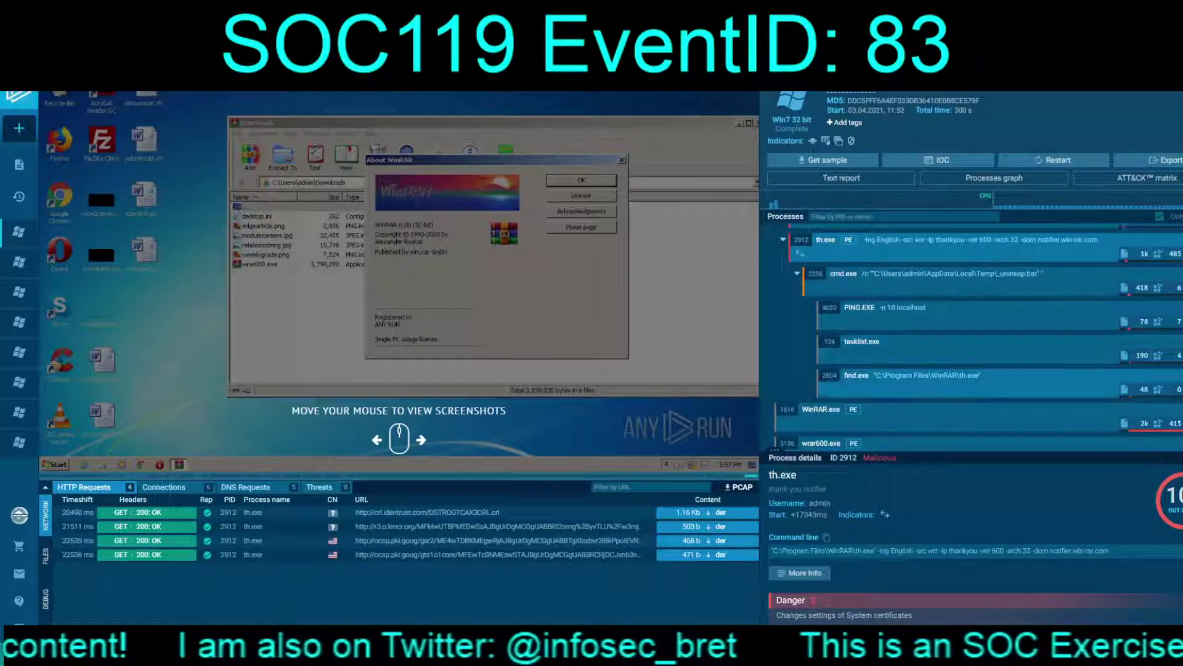
click(978, 349)
scroll(978, 337, down, 1)
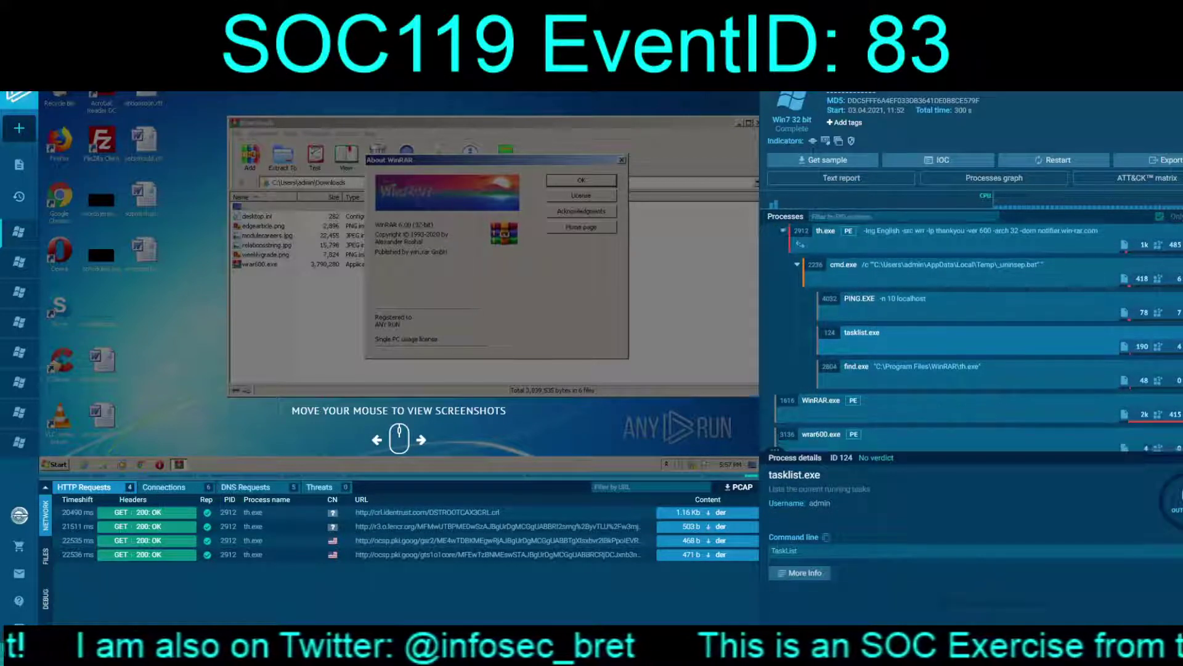
click(978, 431)
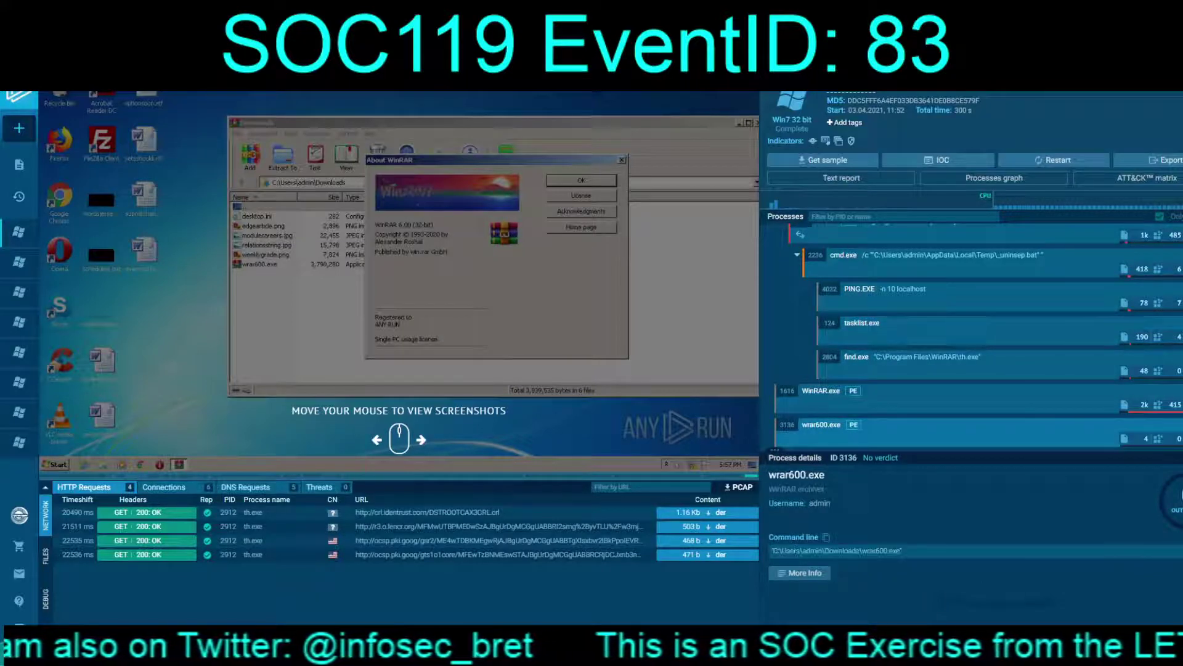
scroll(978, 337, up, 1)
scroll(978, 338, down, 1)
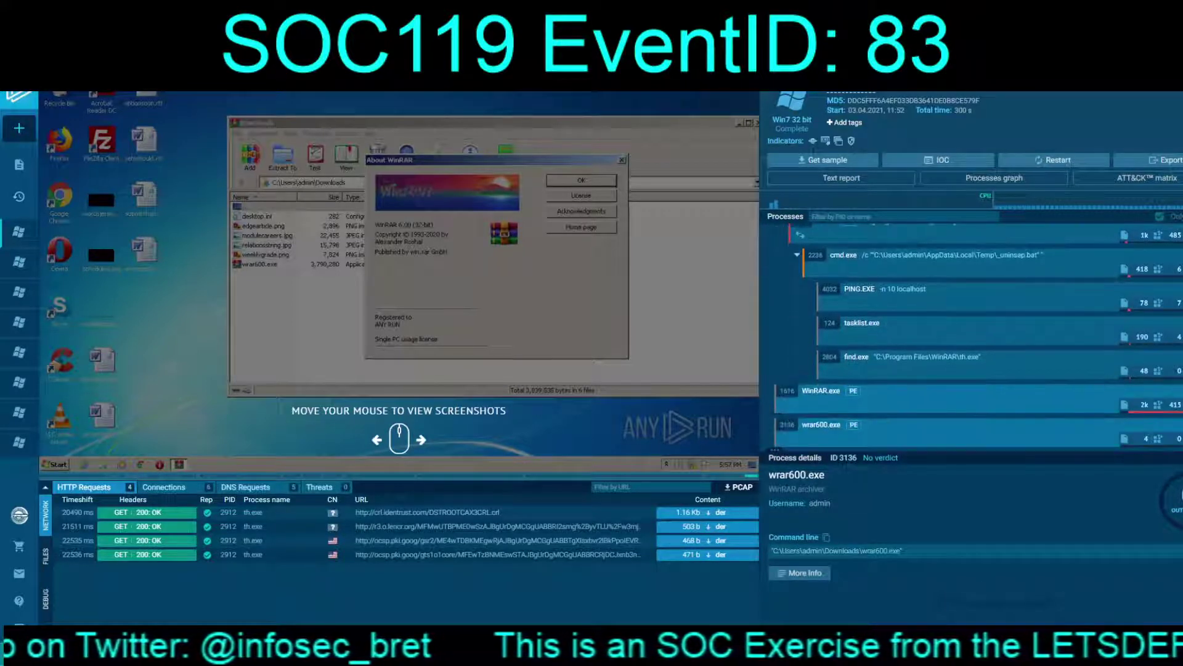
Open the extended details of the WinRAR.exe process (PID 1616) in ANY.RUN, then look the file up on VirusTotal and reanalyze it
click(978, 397)
scroll(974, 542, down, 1)
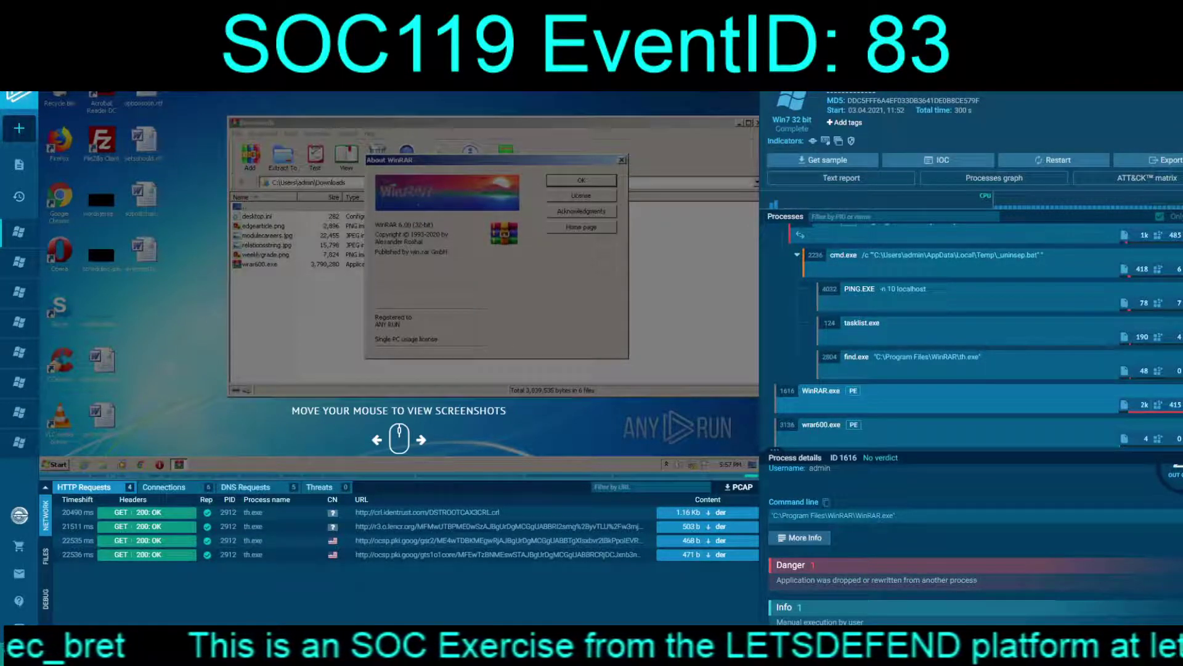
click(800, 538)
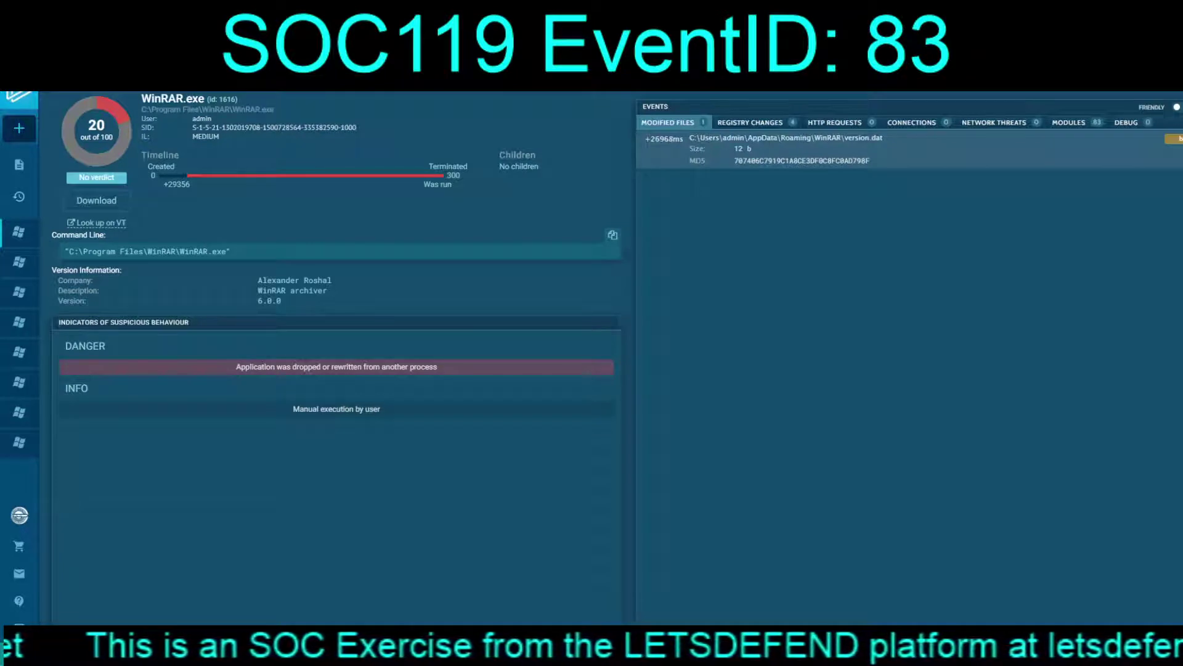
click(96, 222)
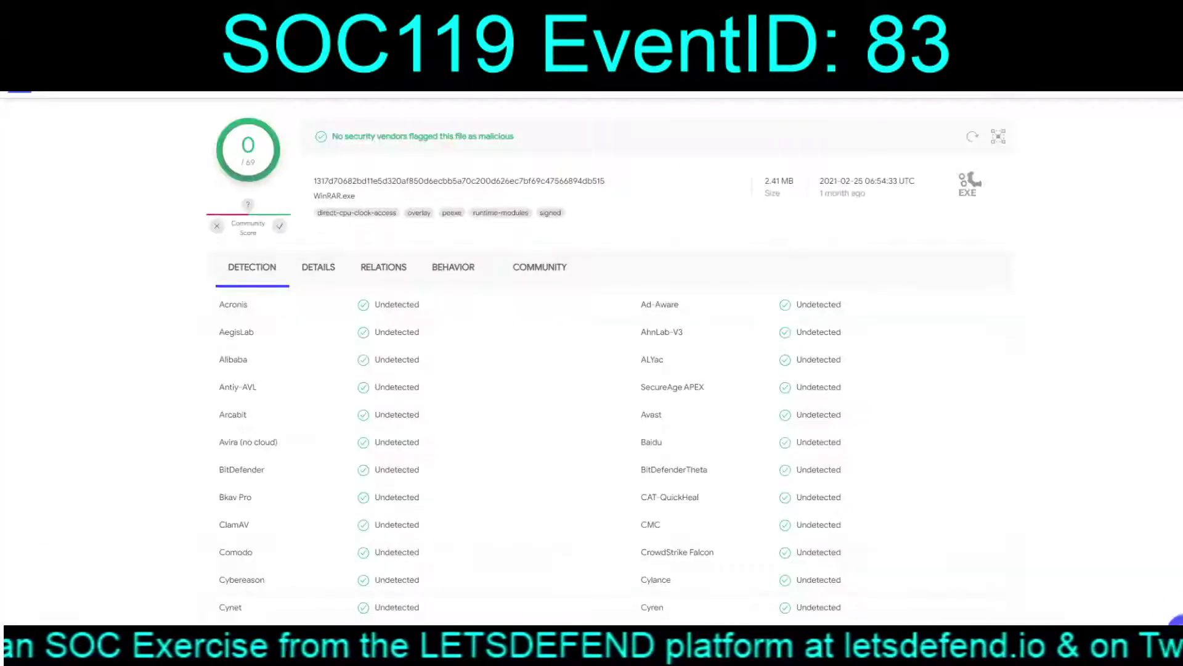
click(972, 136)
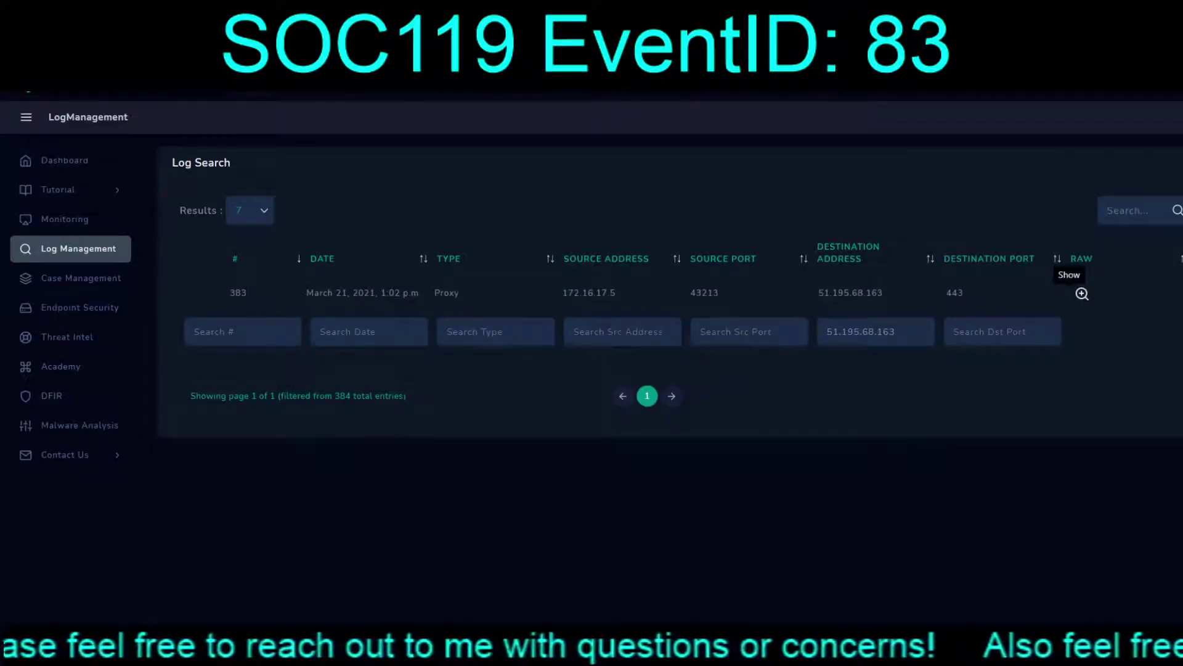
Read the raw proxy log for destination 51.195.68.163 in LetsDefend and find its source address 172.16.17.5 among the Endpoint Security hosts
click(1082, 294)
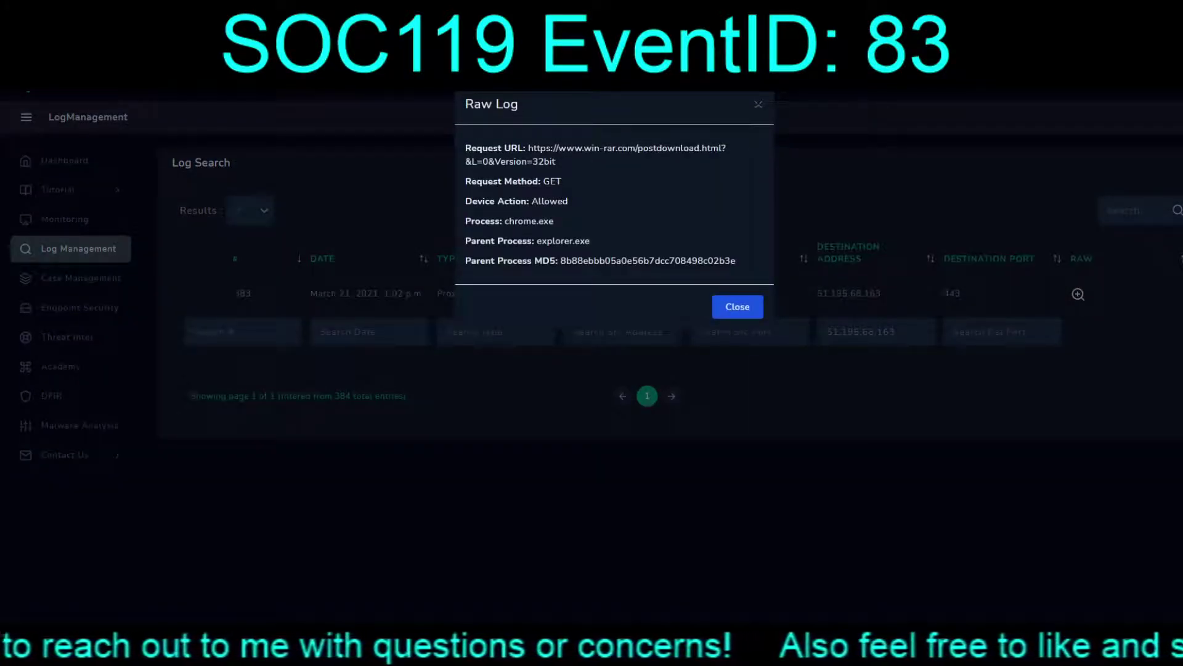
click(1079, 294)
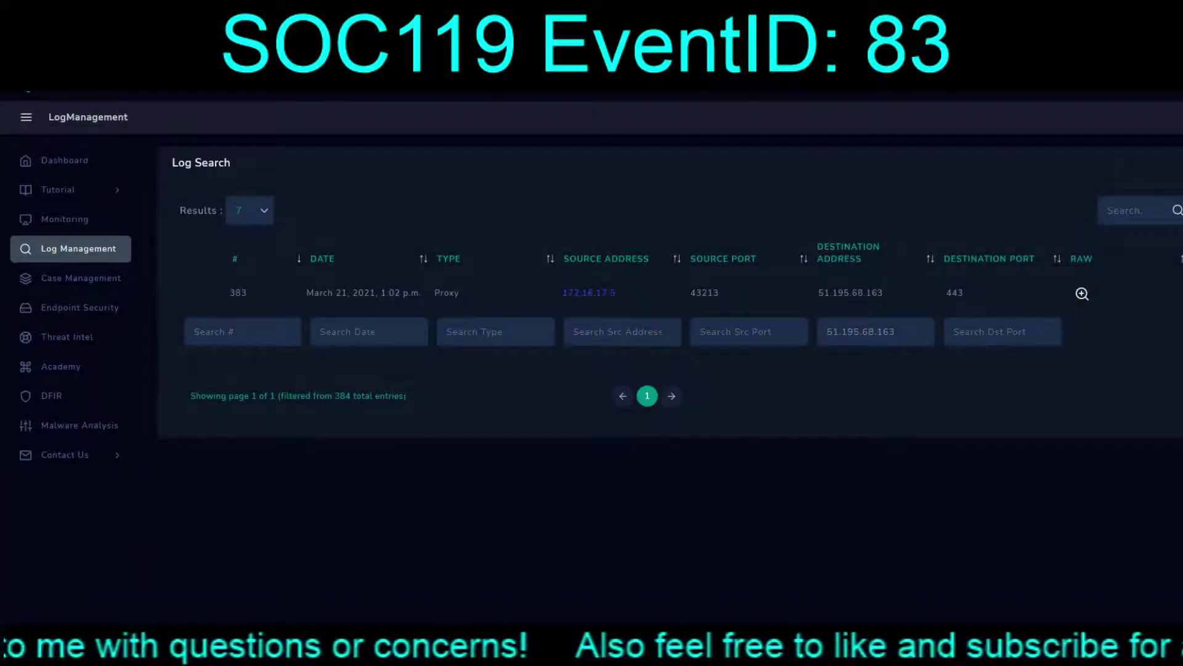
key(ctrl+Tab)
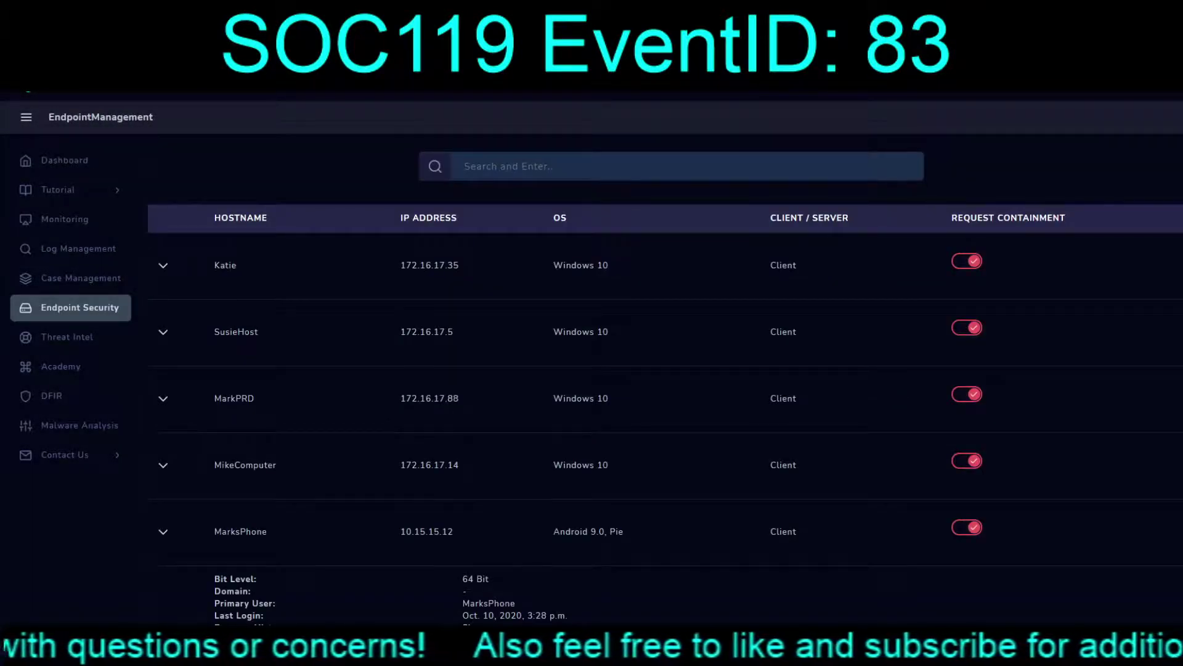
key(ctrl+f)
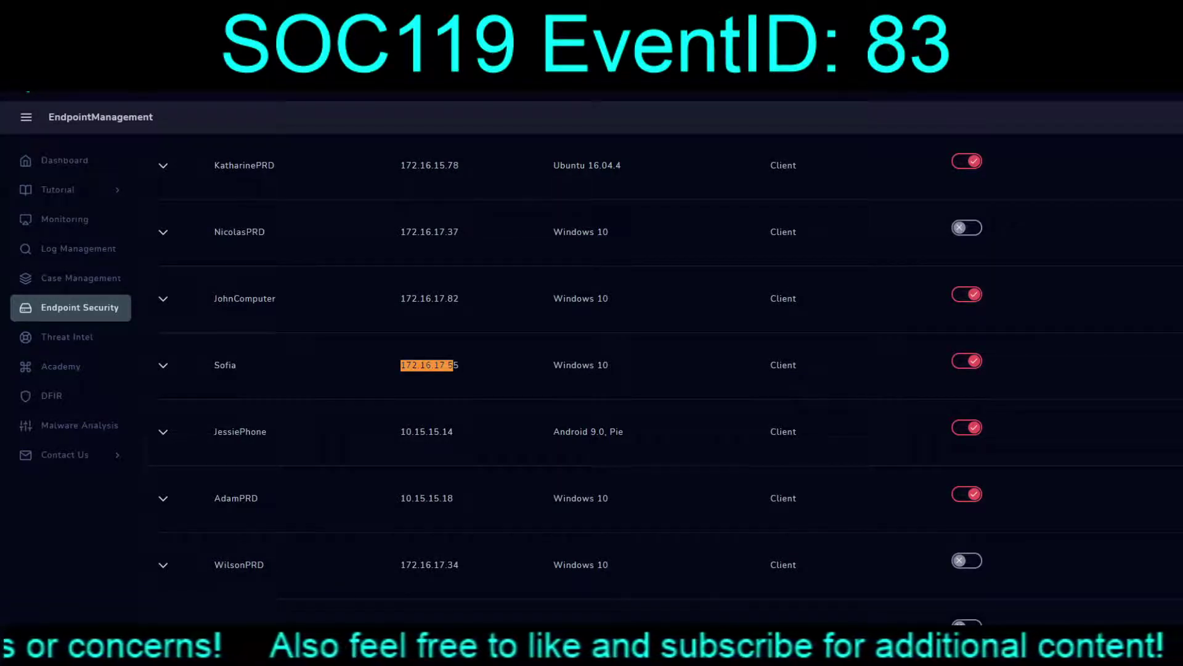
key(Return)
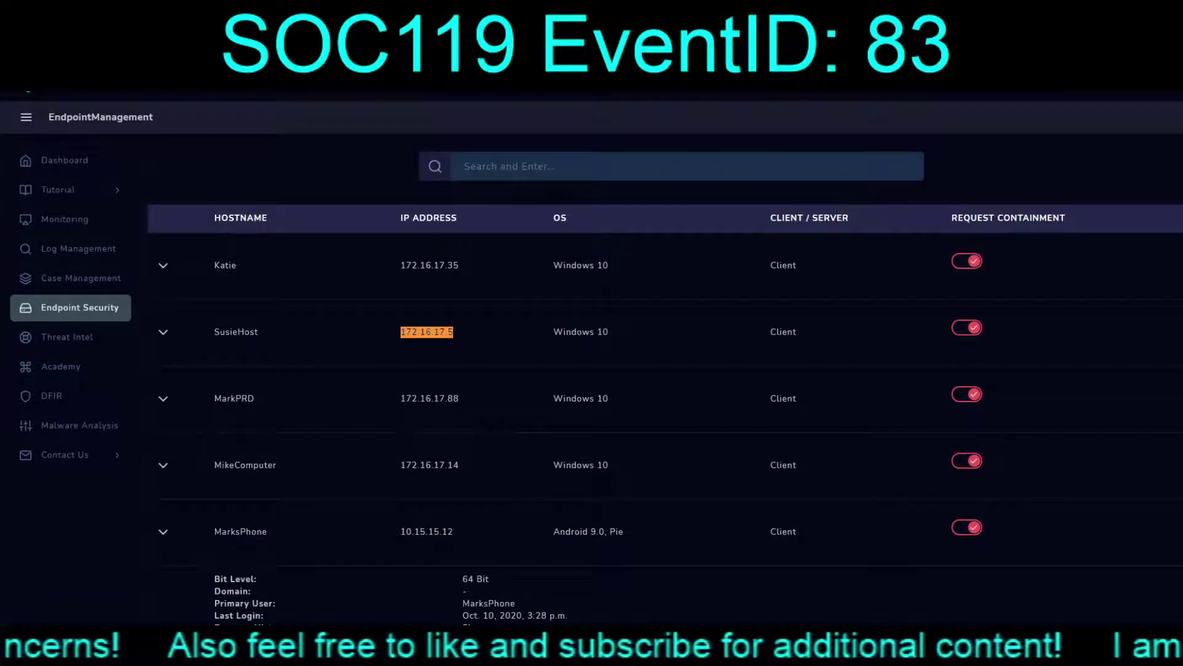
Expand SusieHost and check its browser history, command history, network connections and process list
click(163, 332)
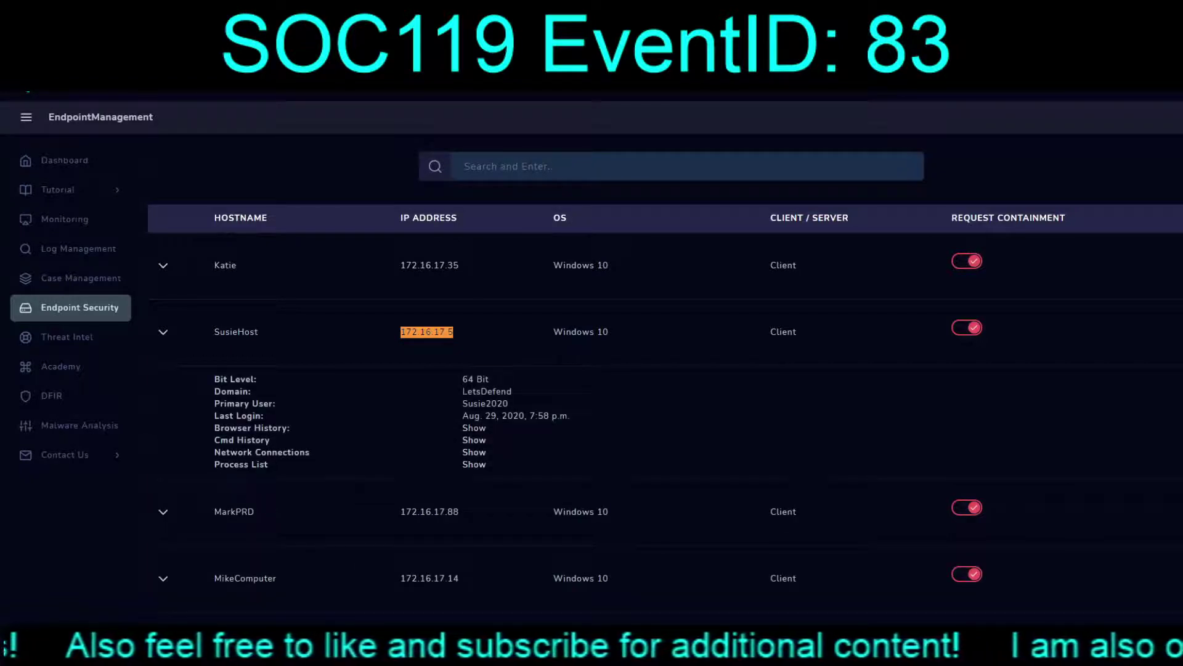
click(474, 428)
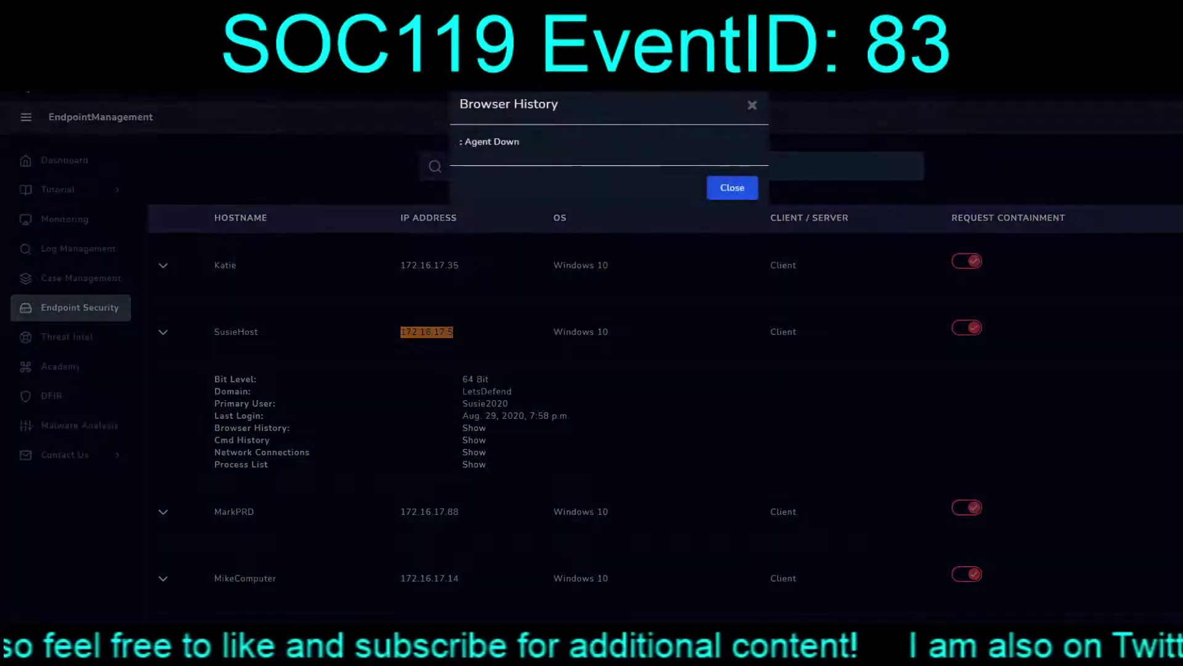
click(733, 188)
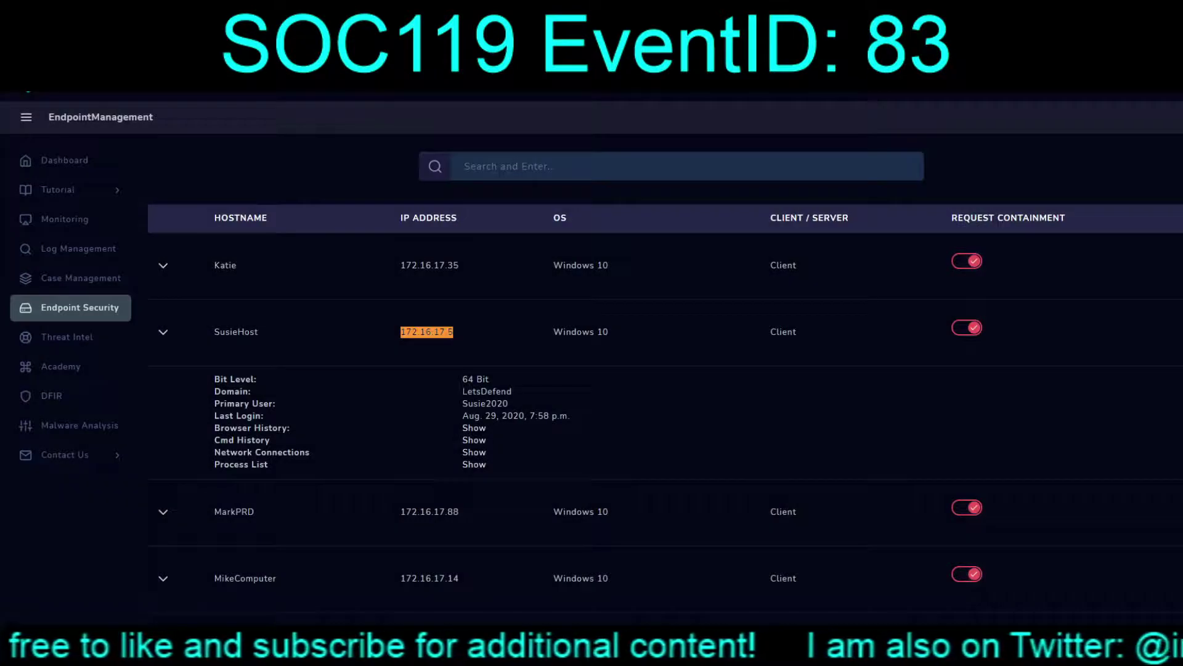
click(473, 440)
click(732, 187)
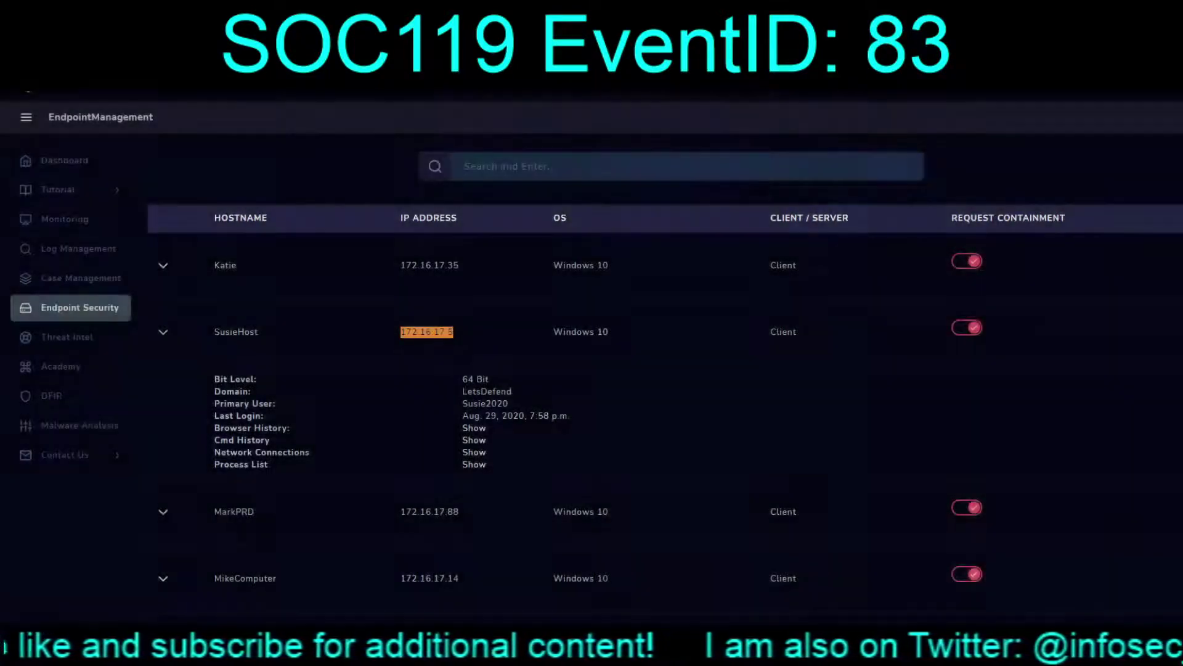
click(474, 452)
click(732, 187)
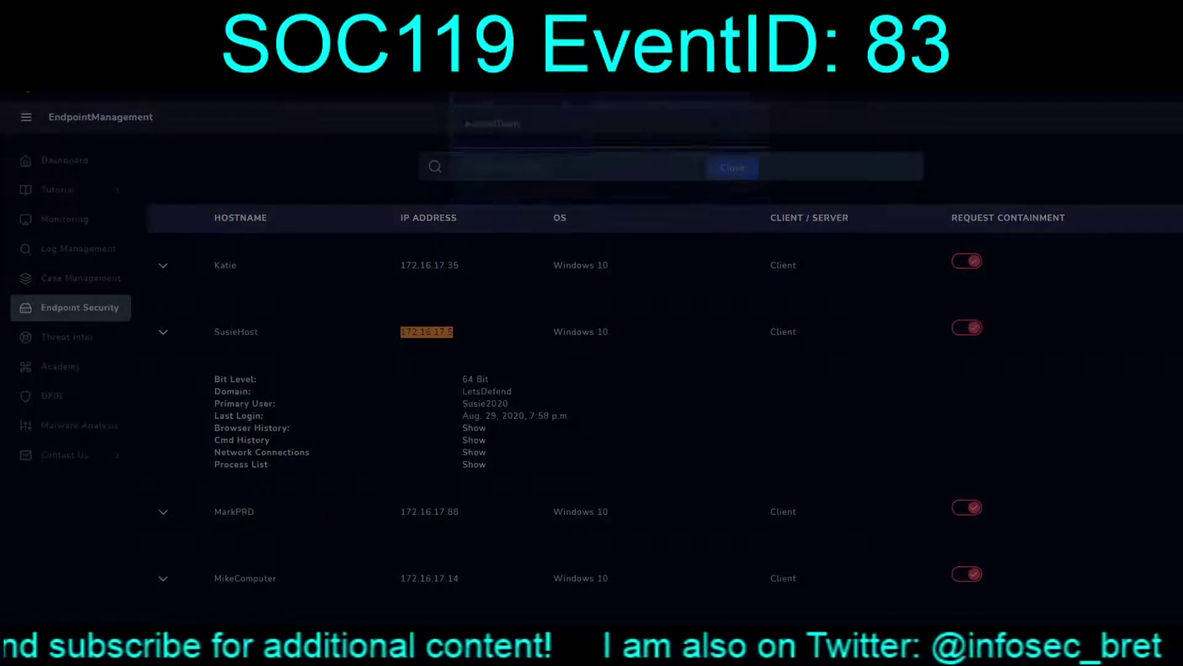
click(474, 464)
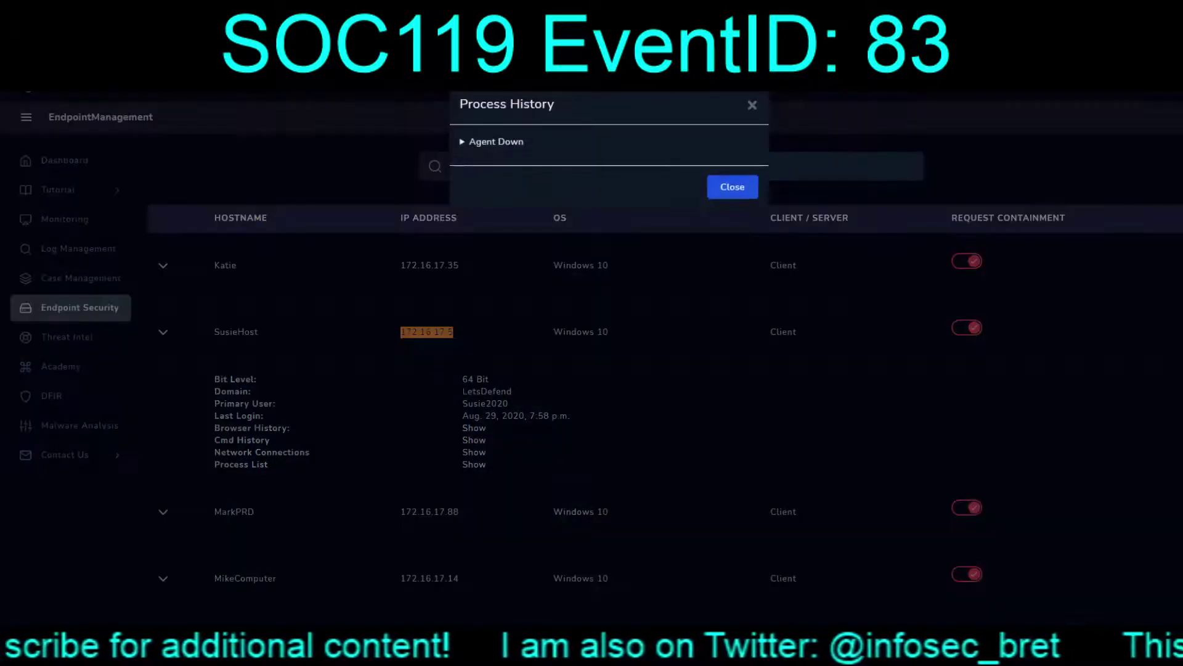
key(Escape)
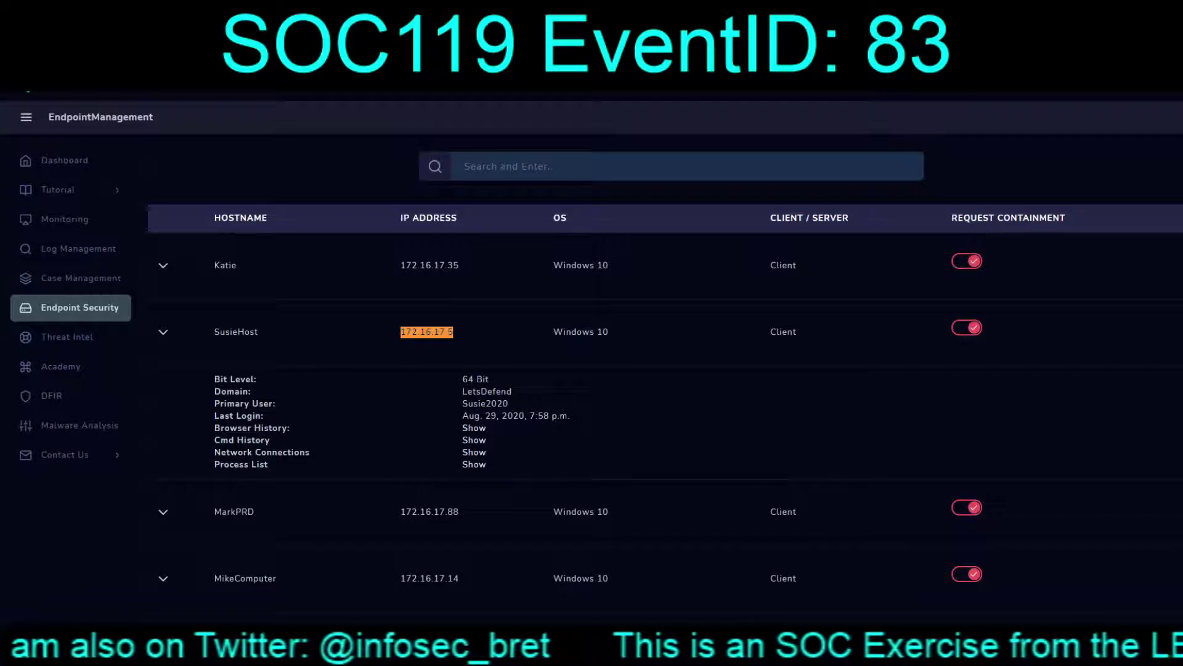
Take the EventID 83 alert into the investigation channel and create a case for it
key(ctrl+Tab)
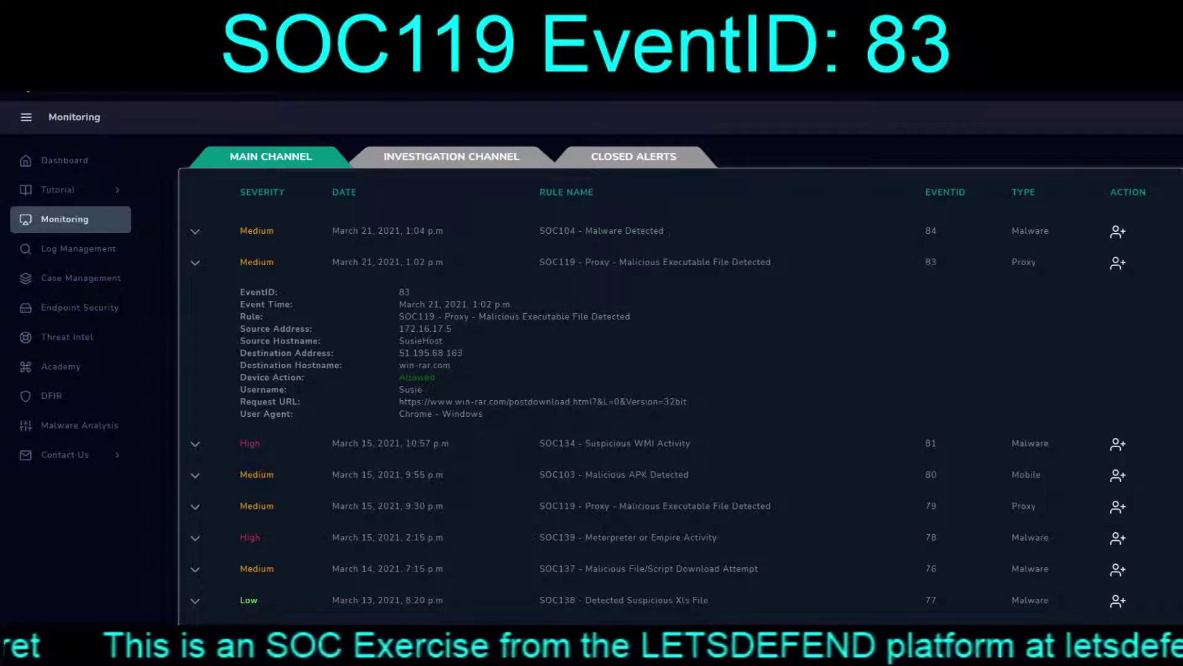
key(Return)
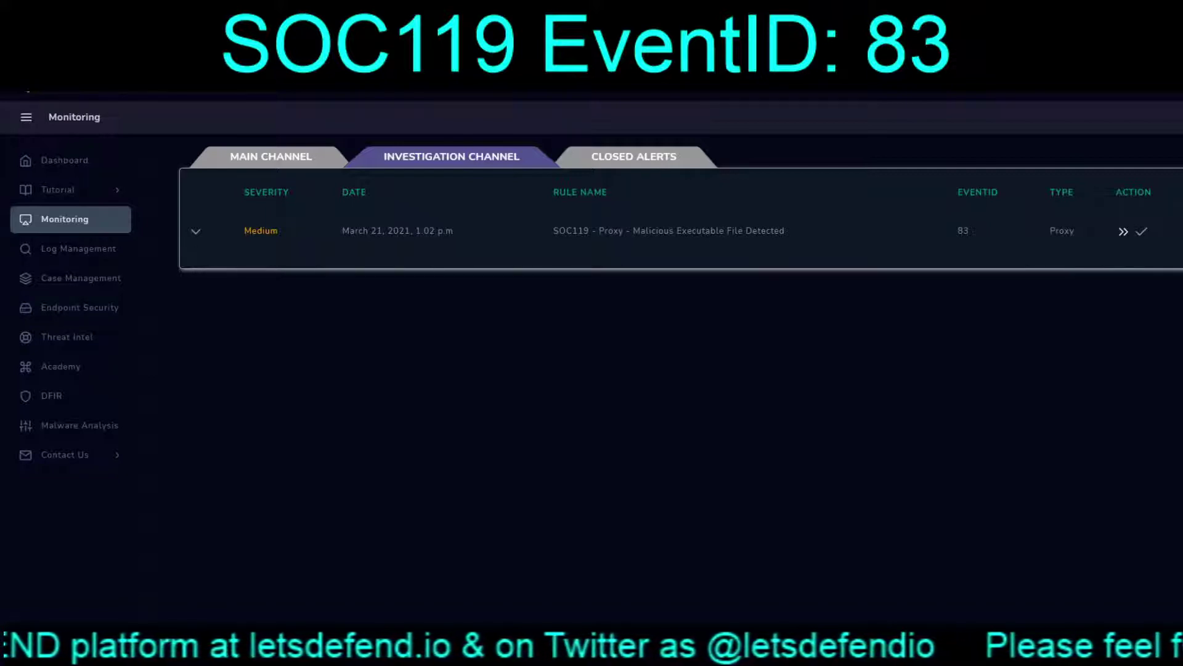
click(1123, 231)
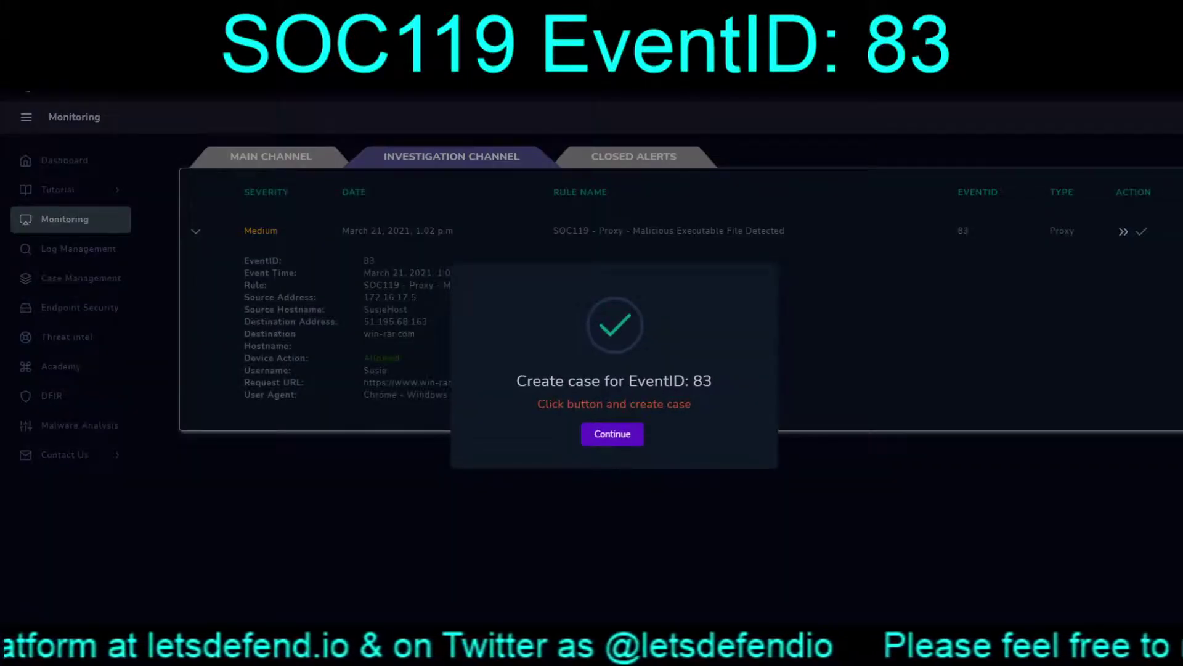
key(Return)
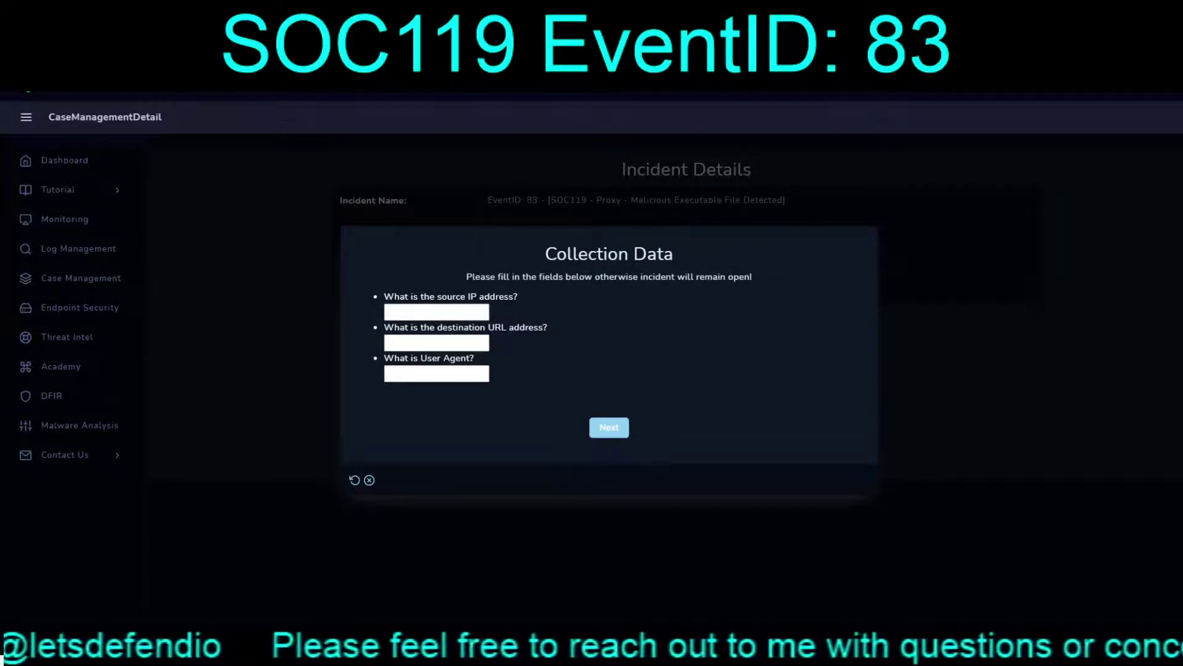
click(436, 311)
text(172.16.17.5)
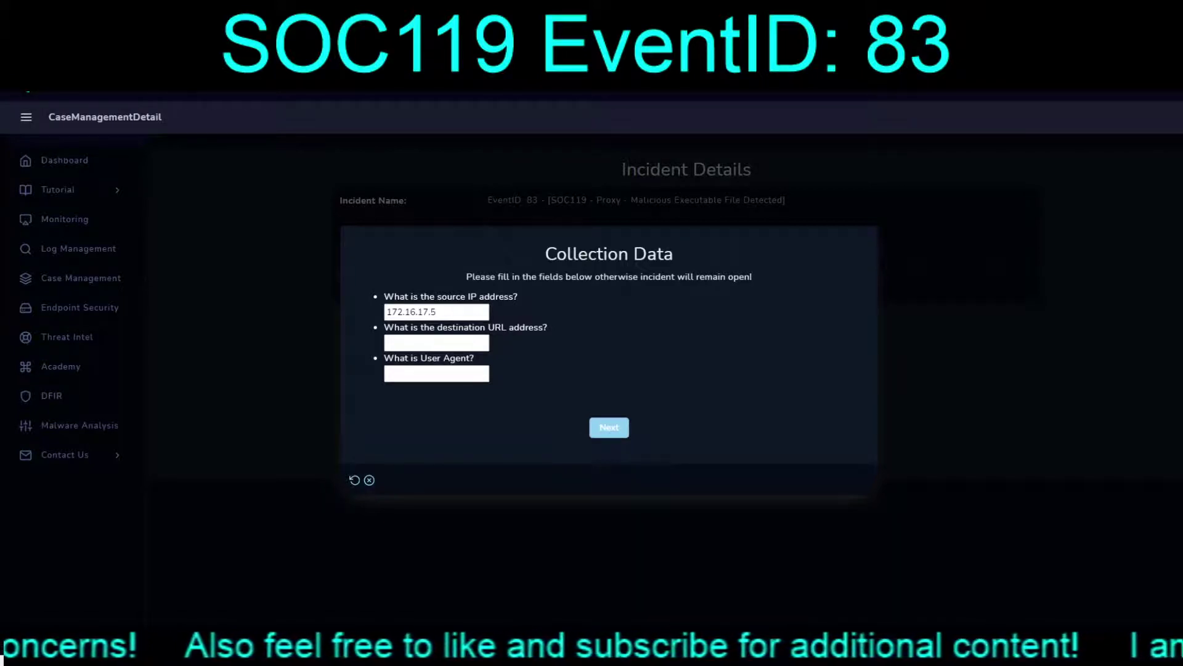
key(ctrl+v)
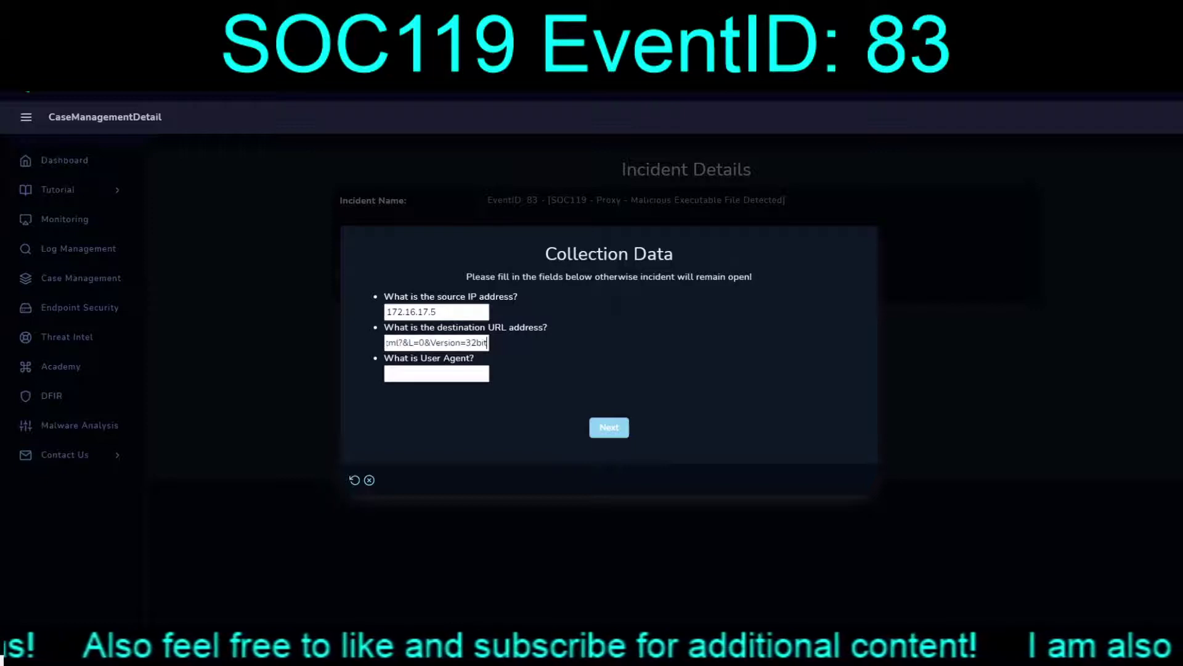
key(Tab)
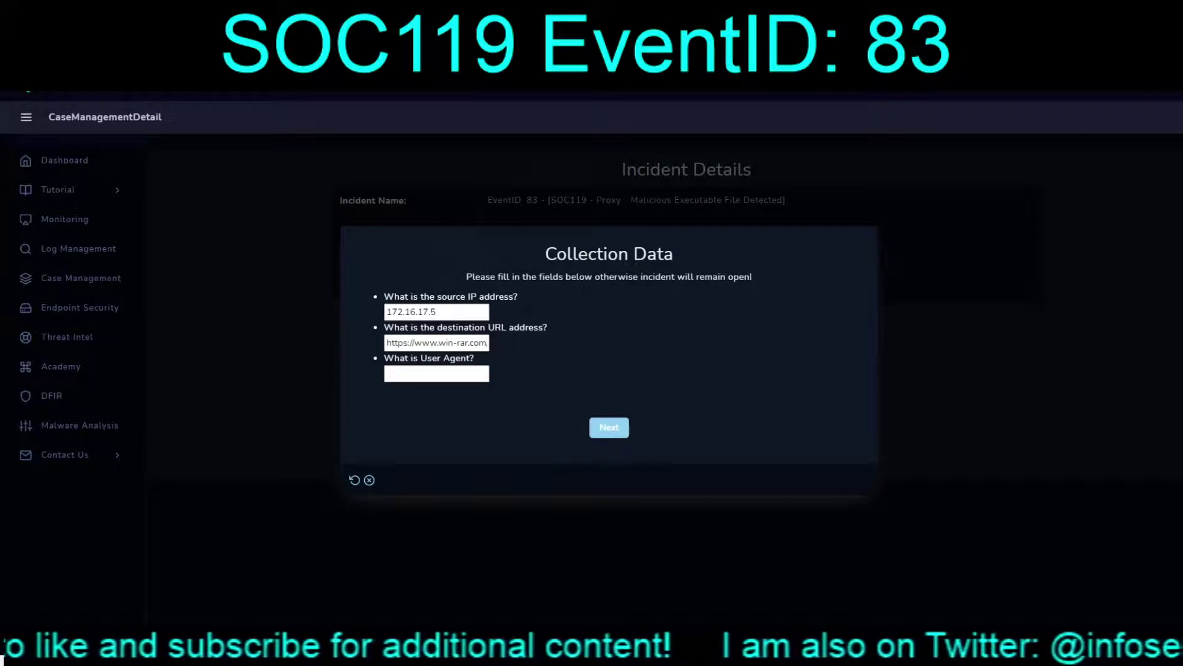
text(Chrome - Windows)
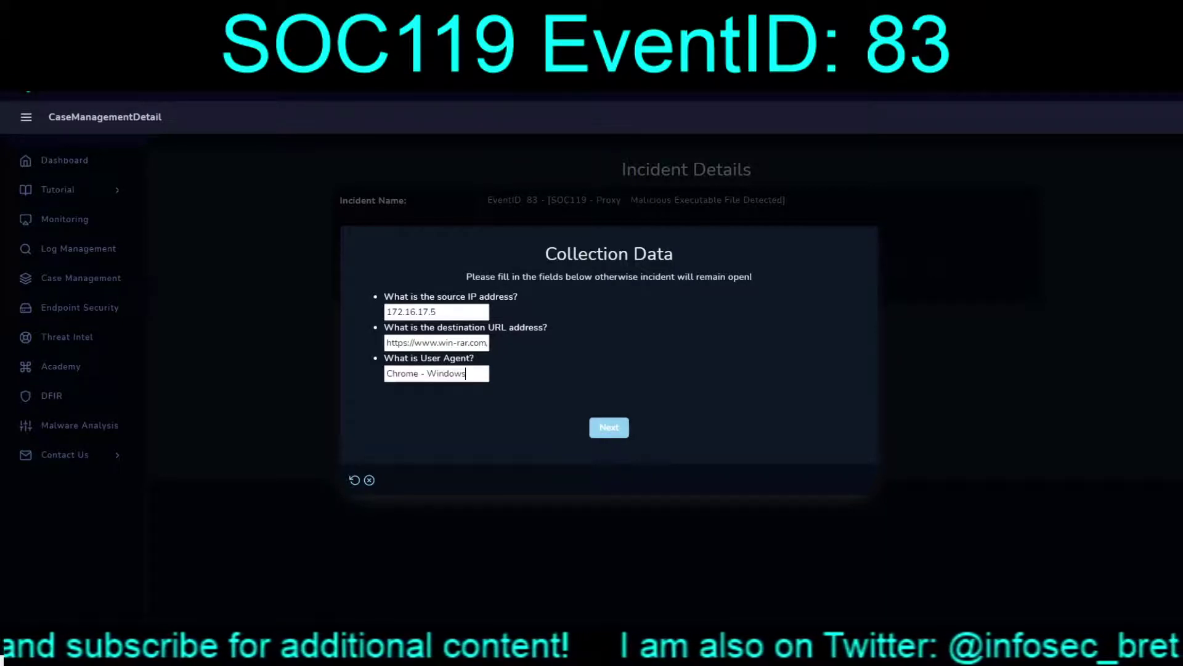
key(Return)
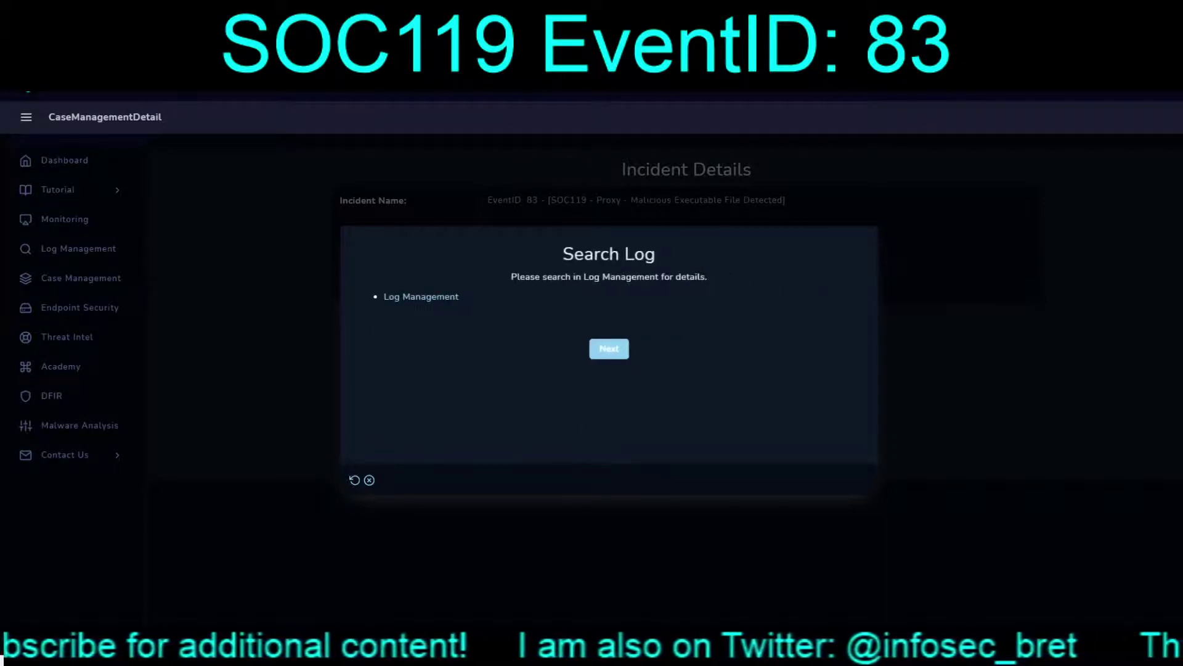
Pass the log search stage, classify the URL as non-malicious and finish the playbook
key(Return)
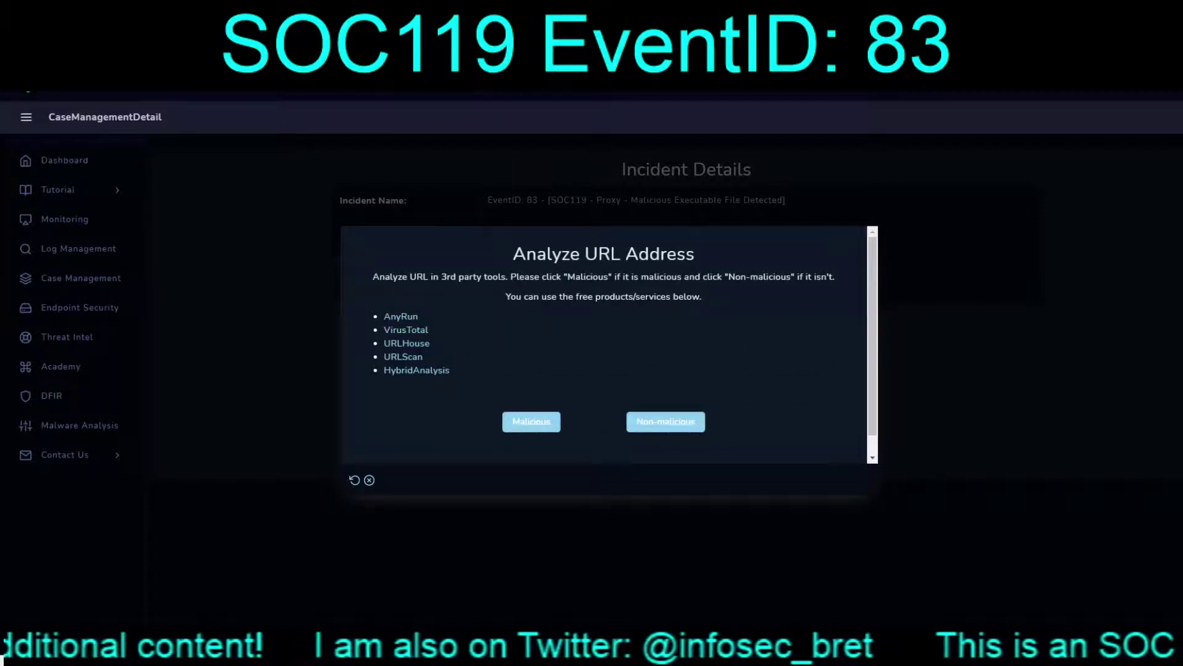
click(665, 421)
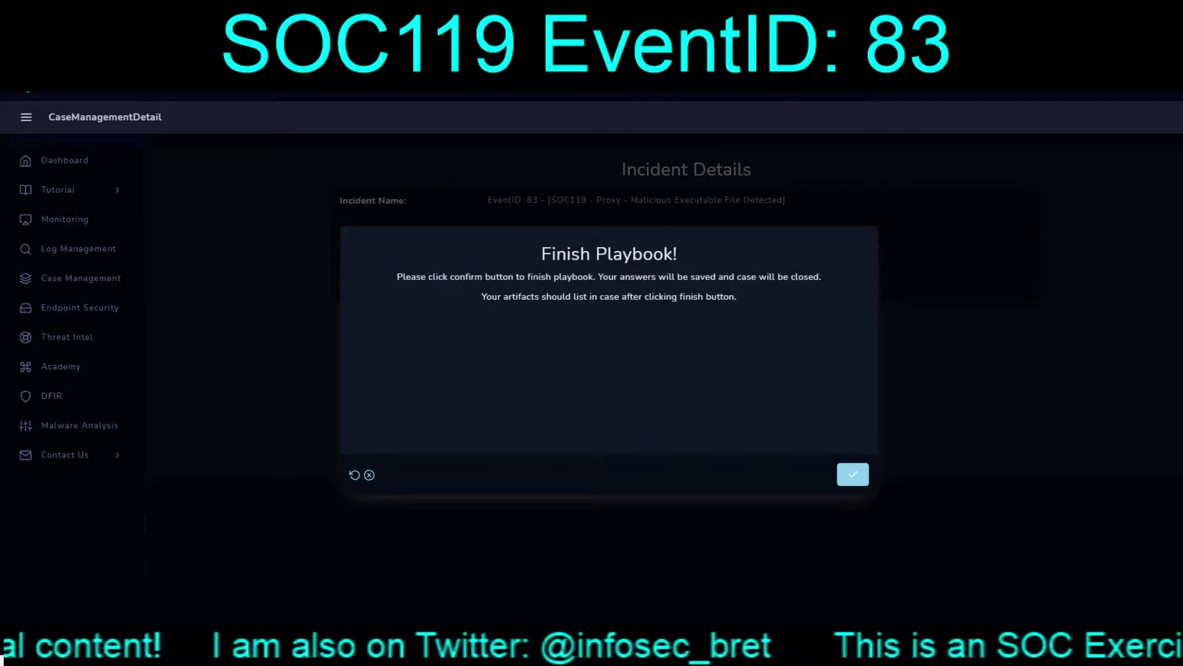
key(Tab)
key(Return)
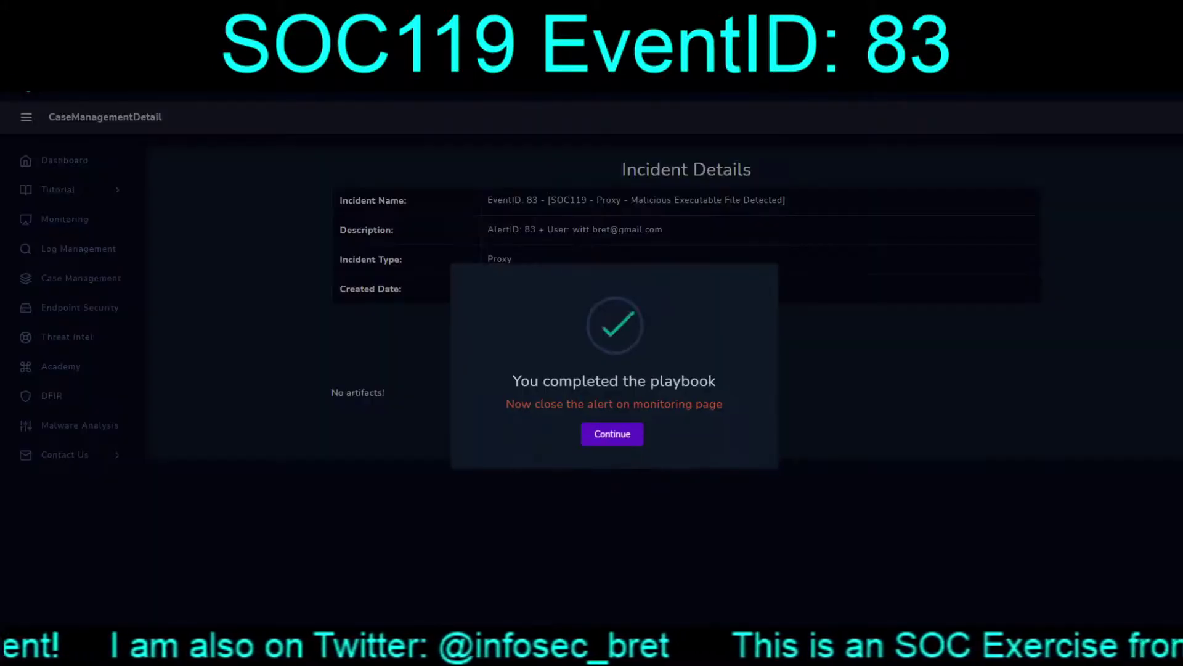
key(Return)
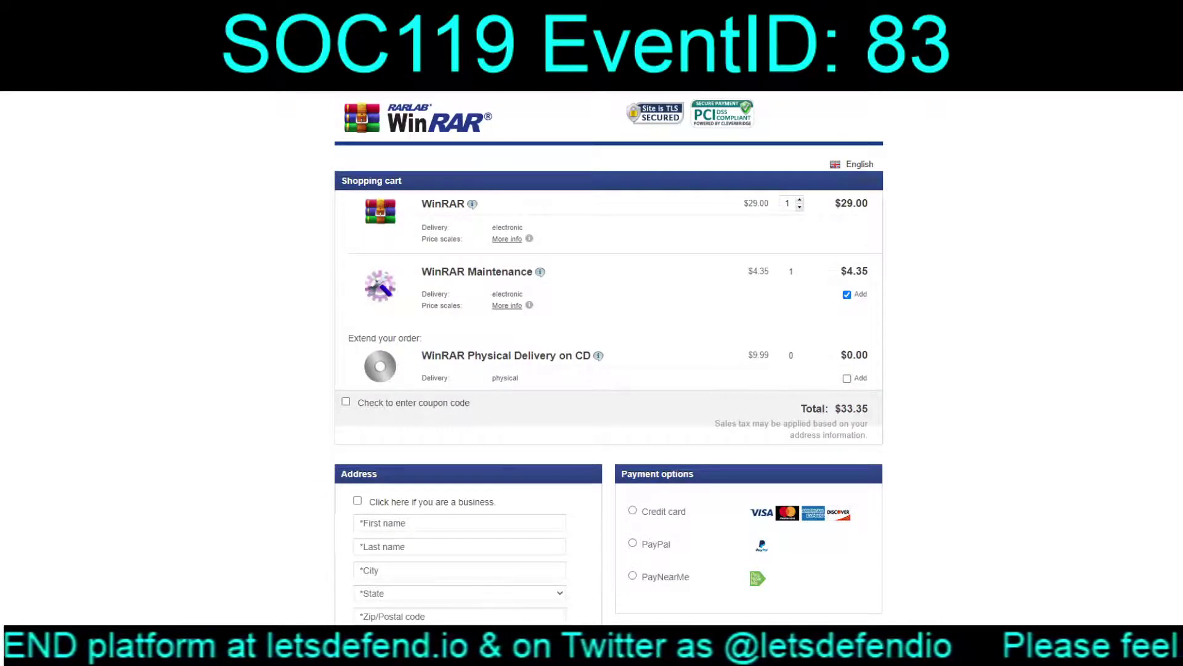
Review the WinRAR shopping cart page, including the product prices, address form and payment options
scroll(609, 341, down, 4)
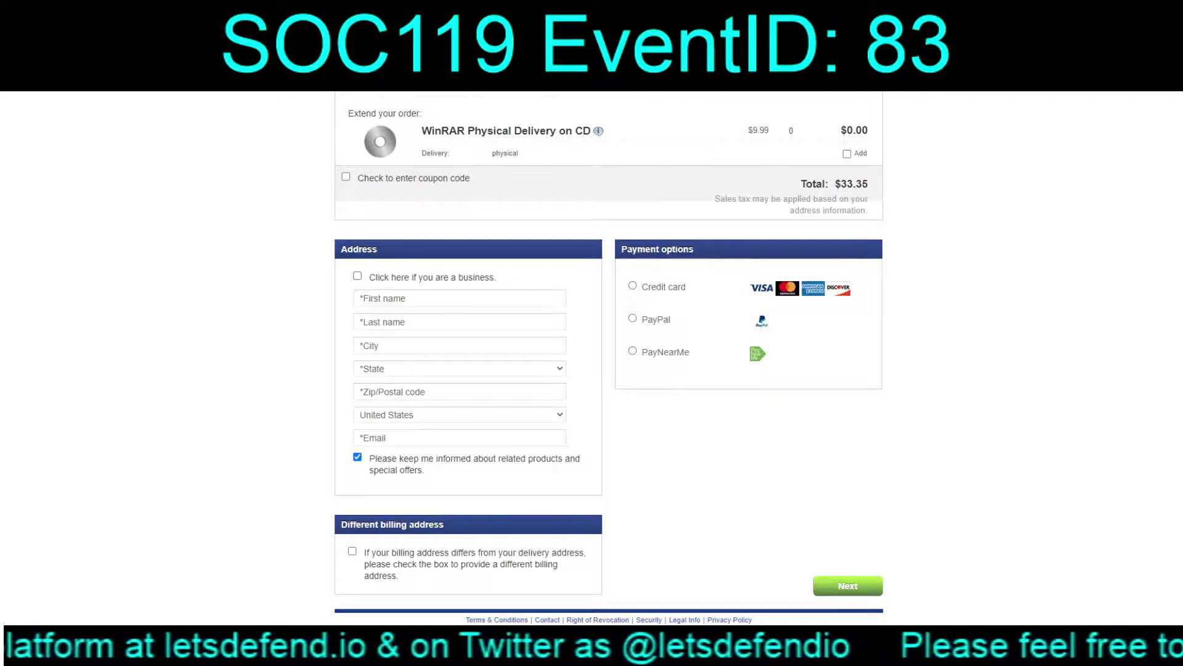
scroll(609, 340, up, 4)
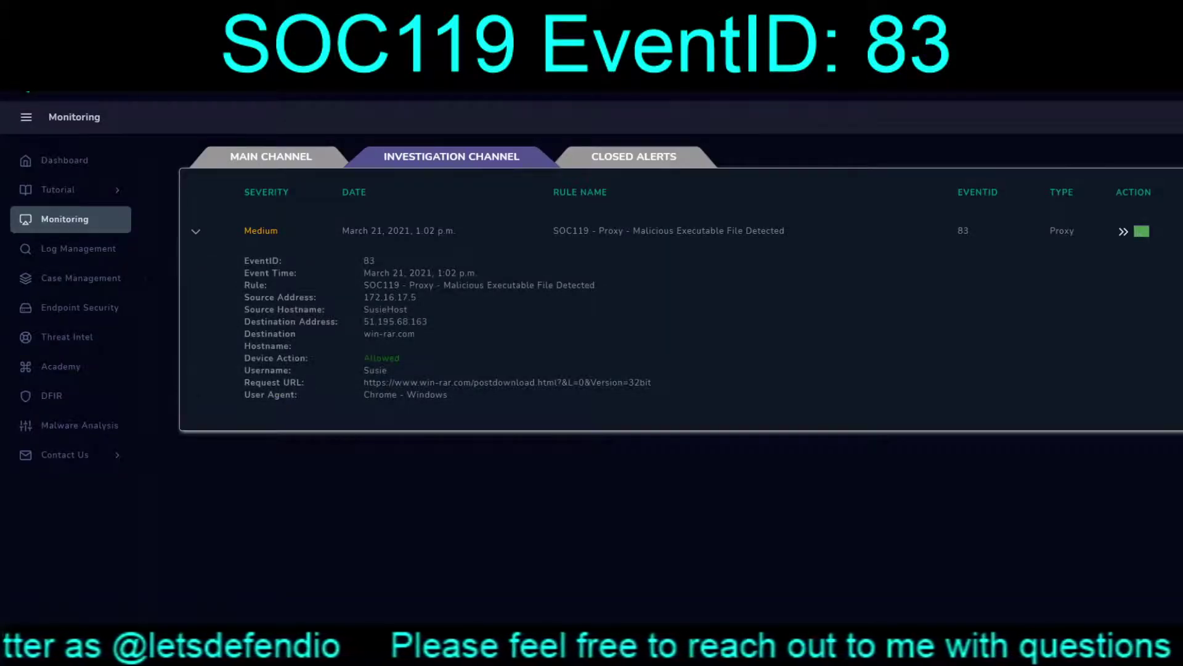
Close the EventID 83 alert as False Positive with the note "URL was to the legit WinRAR site and the installer is NOT malware"
click(1142, 231)
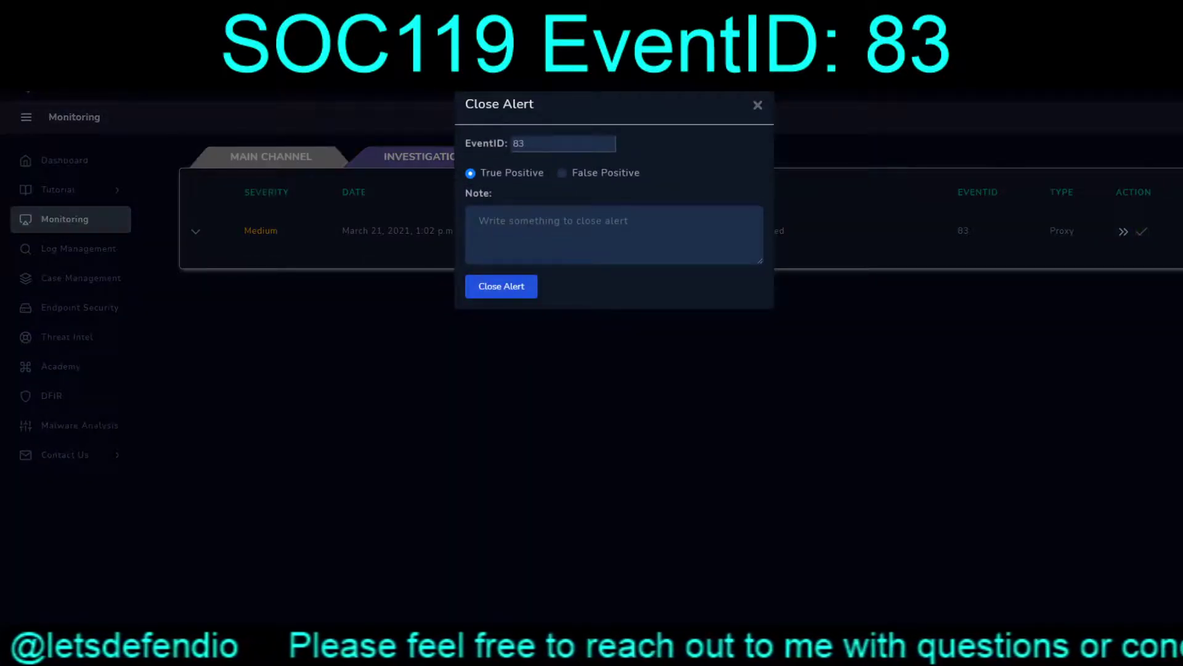
click(561, 174)
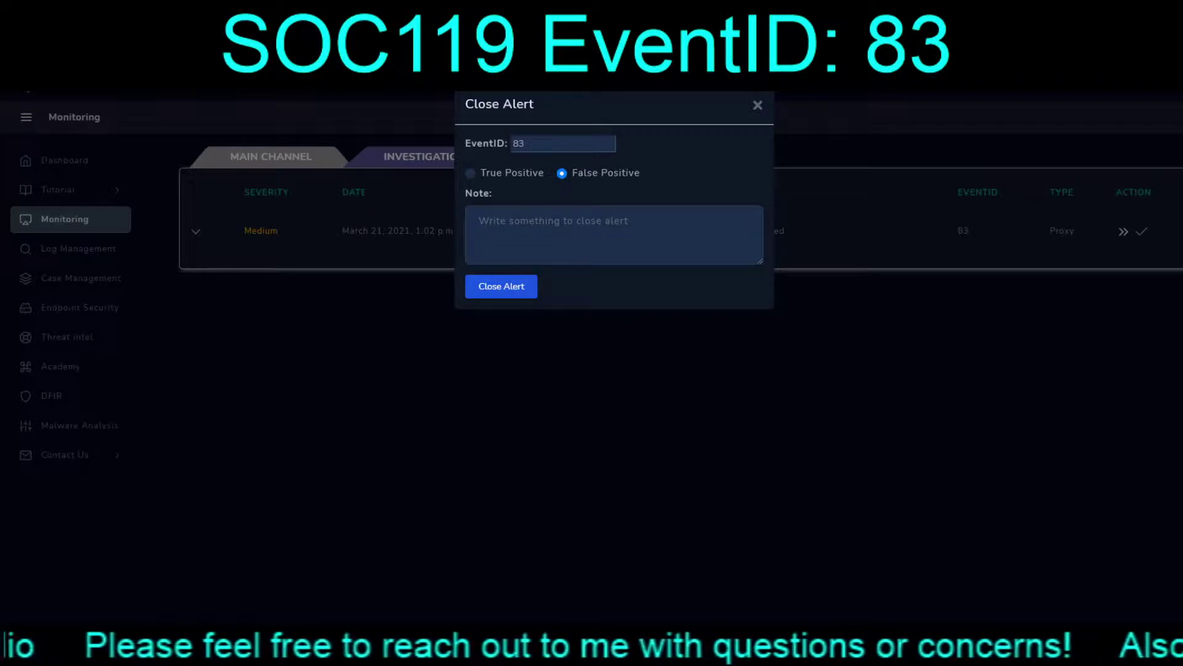
text(UR)
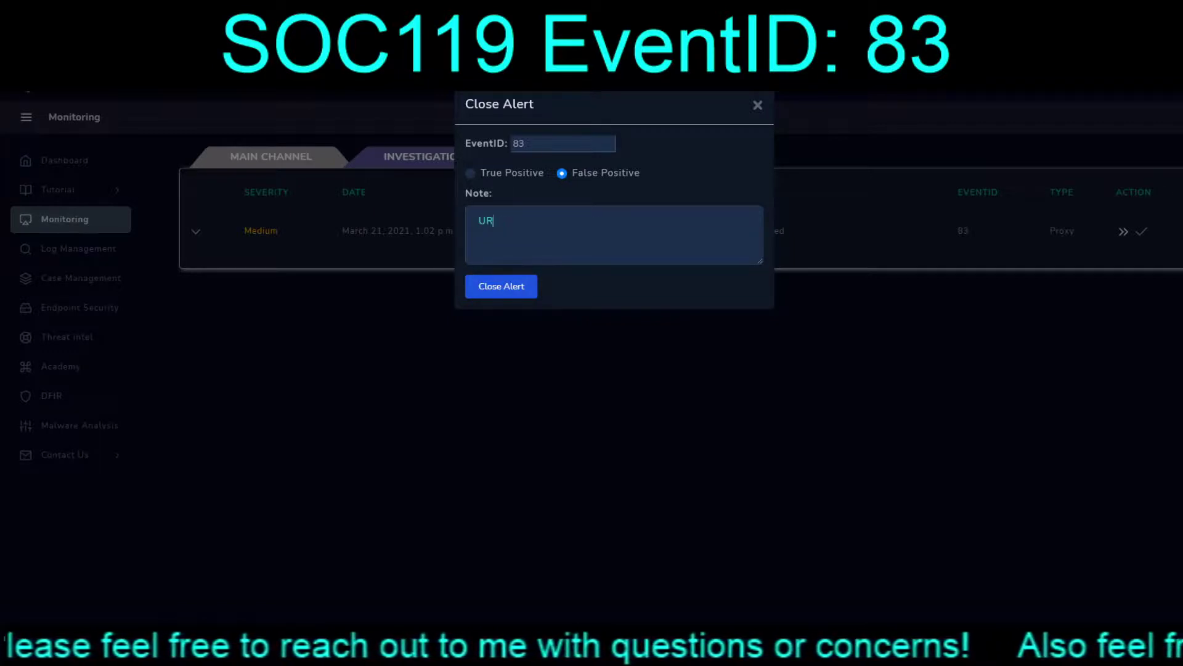
text(L was to the legit )
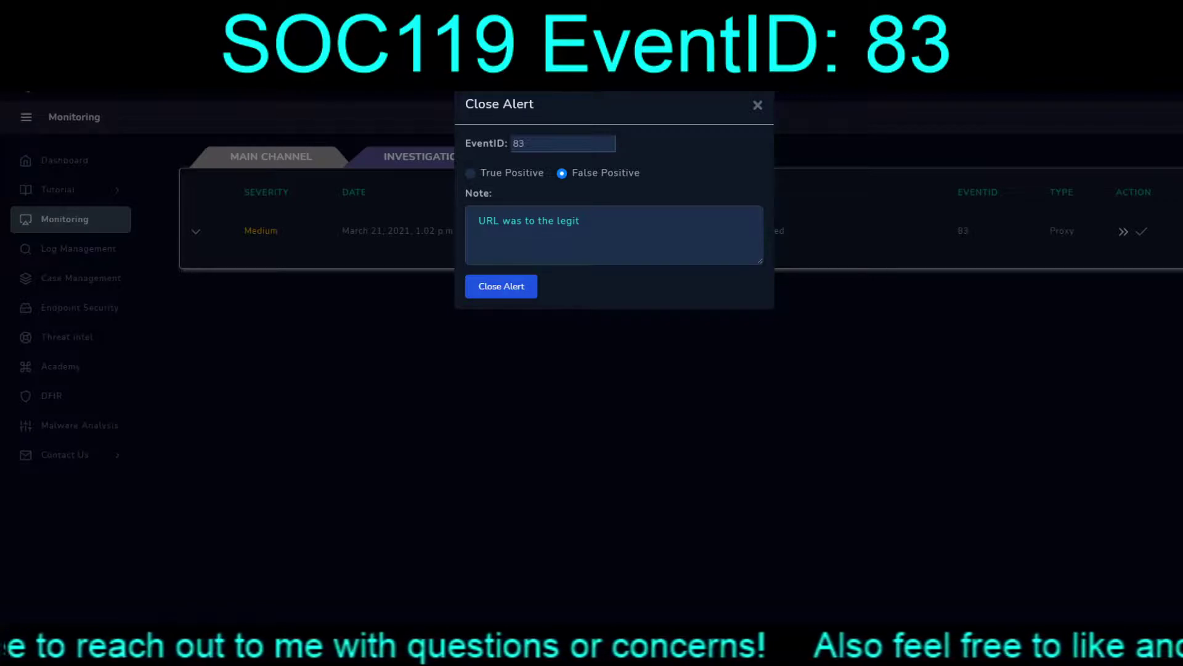
text(WinRAR )
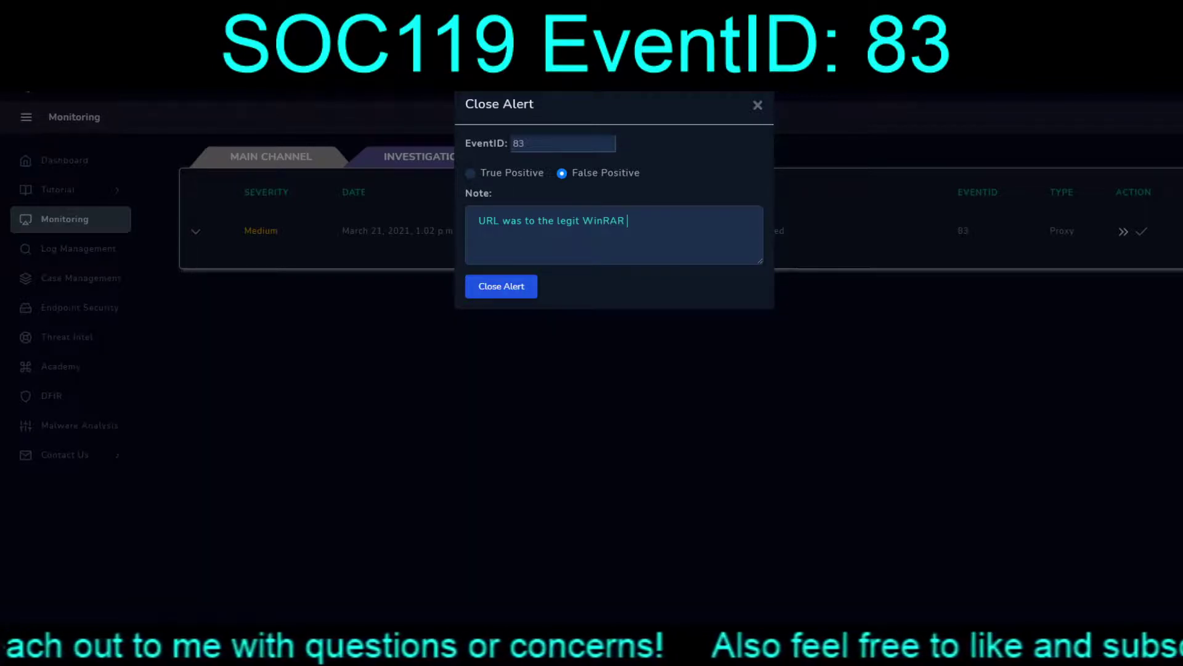
text(site and the )
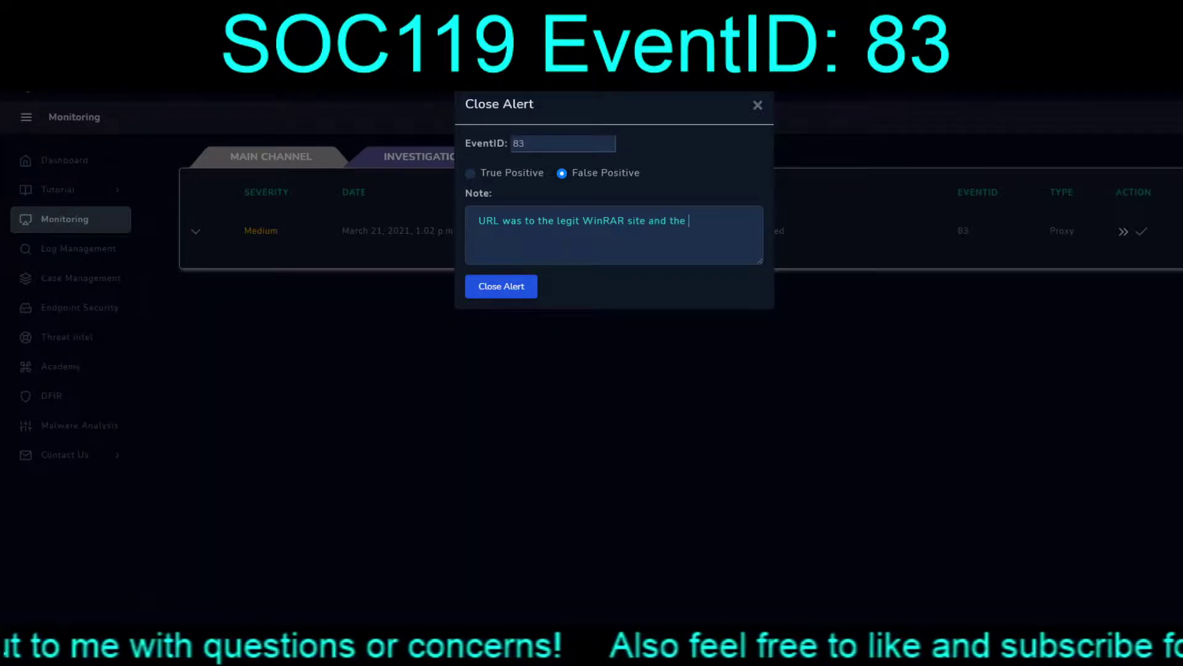
text(installer i)
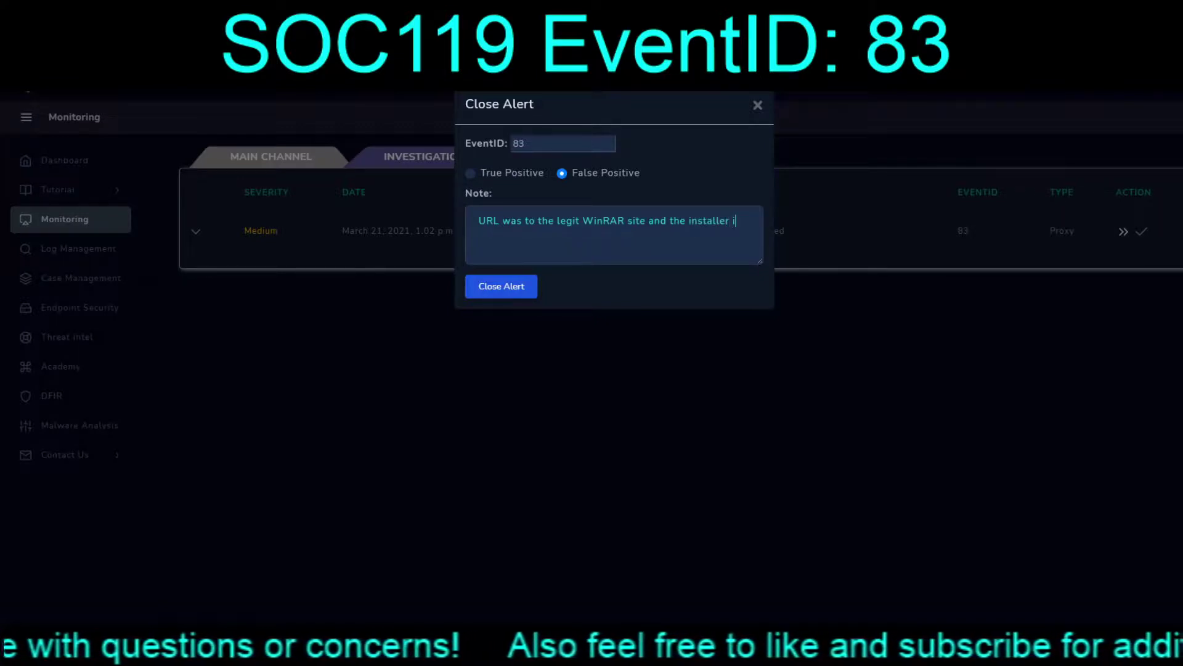
text(s nOT ma)
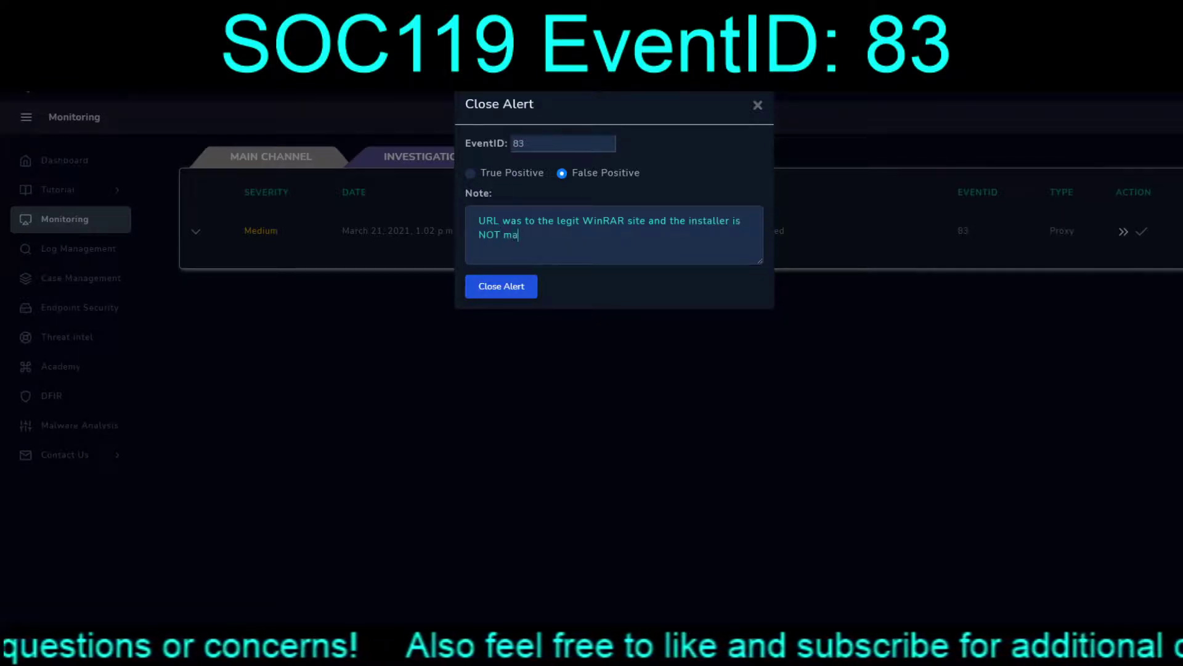
text(lware)
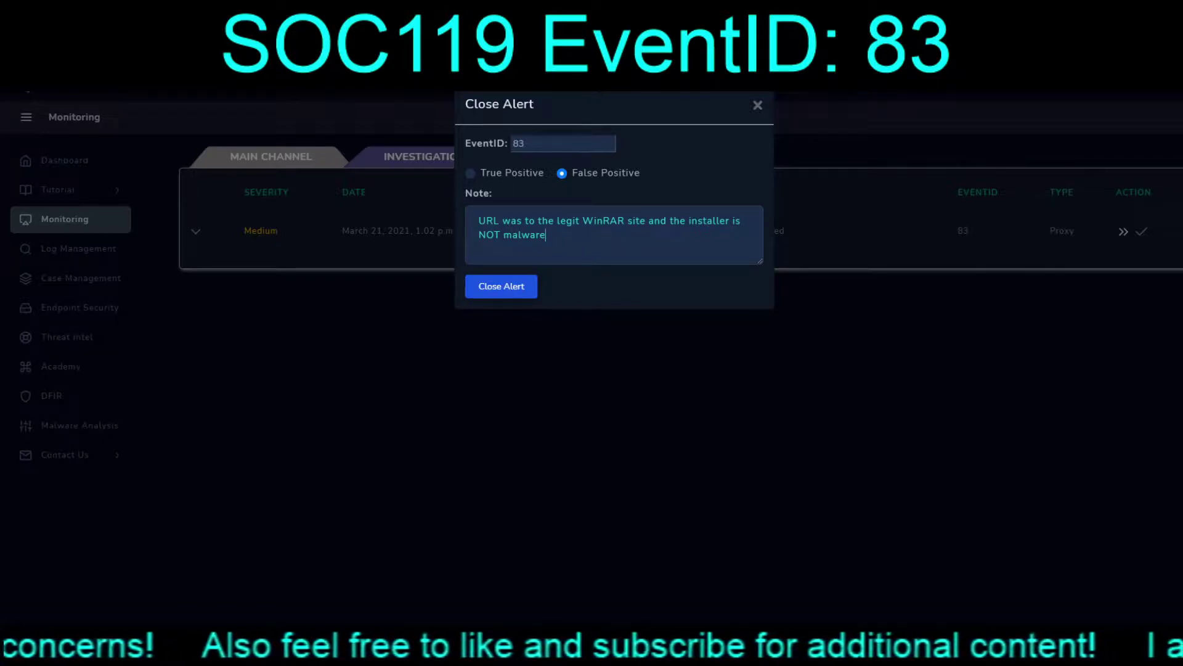
click(501, 286)
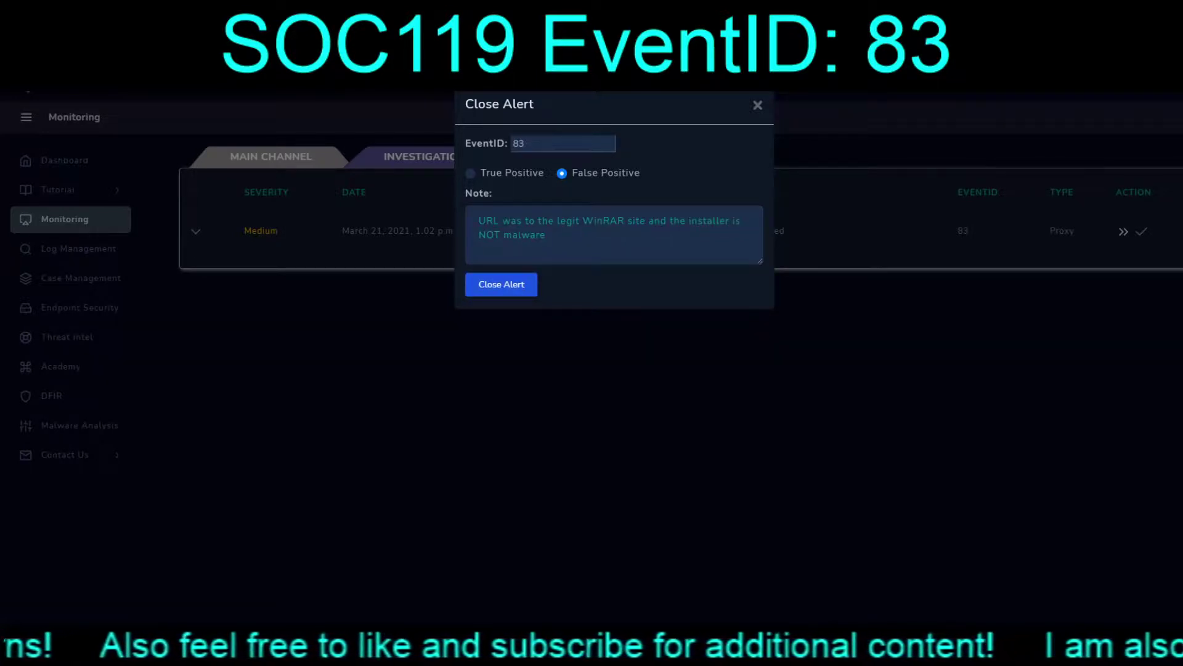
key(Return)
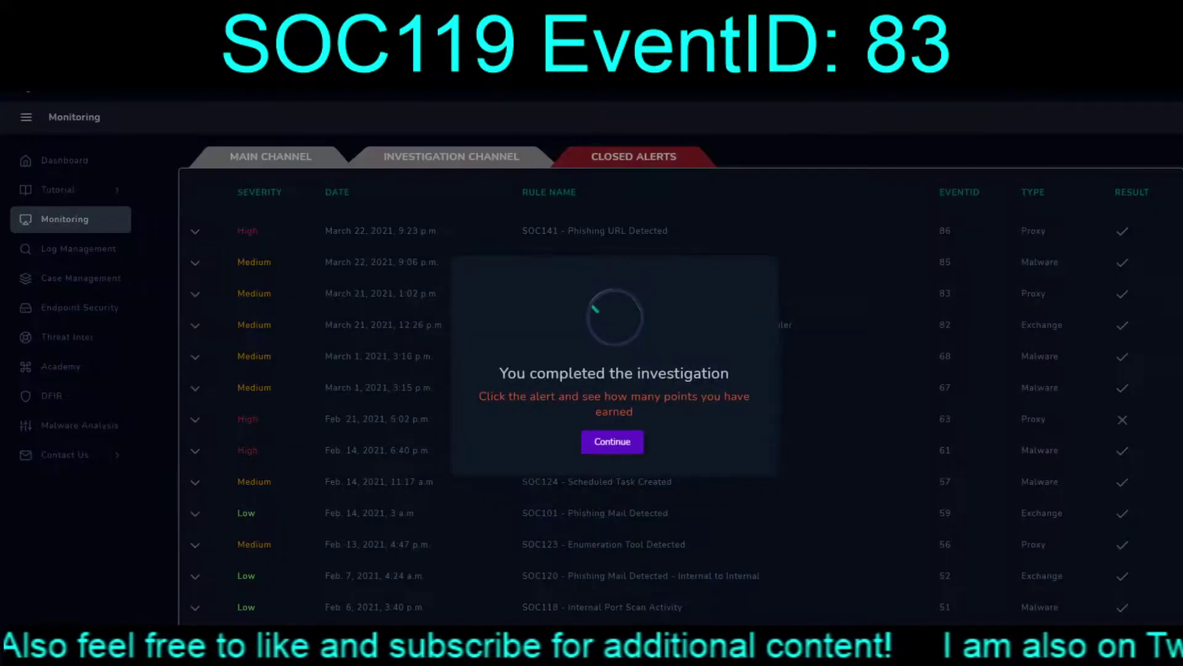
key(Return)
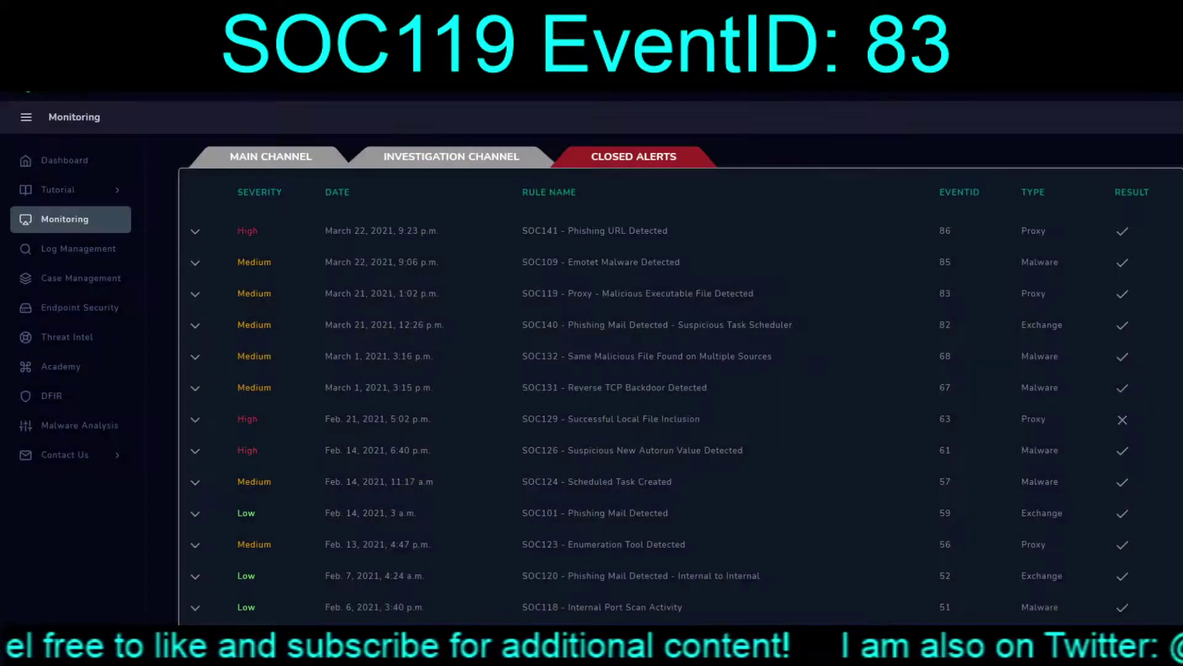
Review the answer, playbook points and analyst note of closed alert EventID 83, and return to the open alerts in the main channel
click(195, 293)
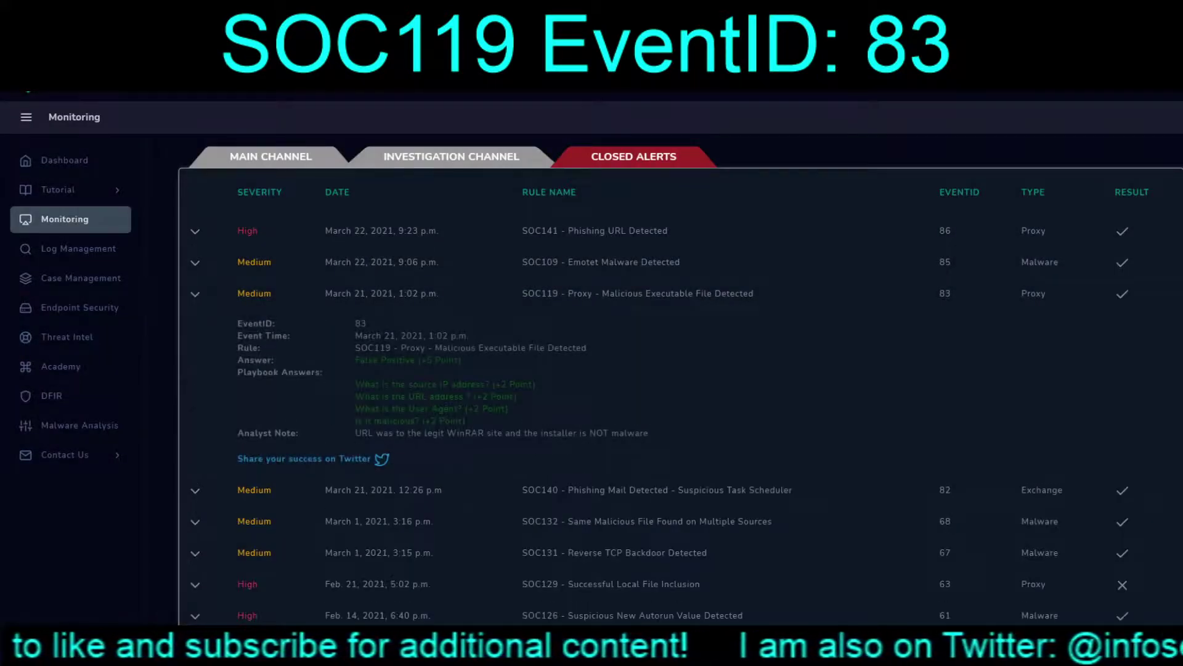
drag(355, 384, 243, 322)
click(243, 323)
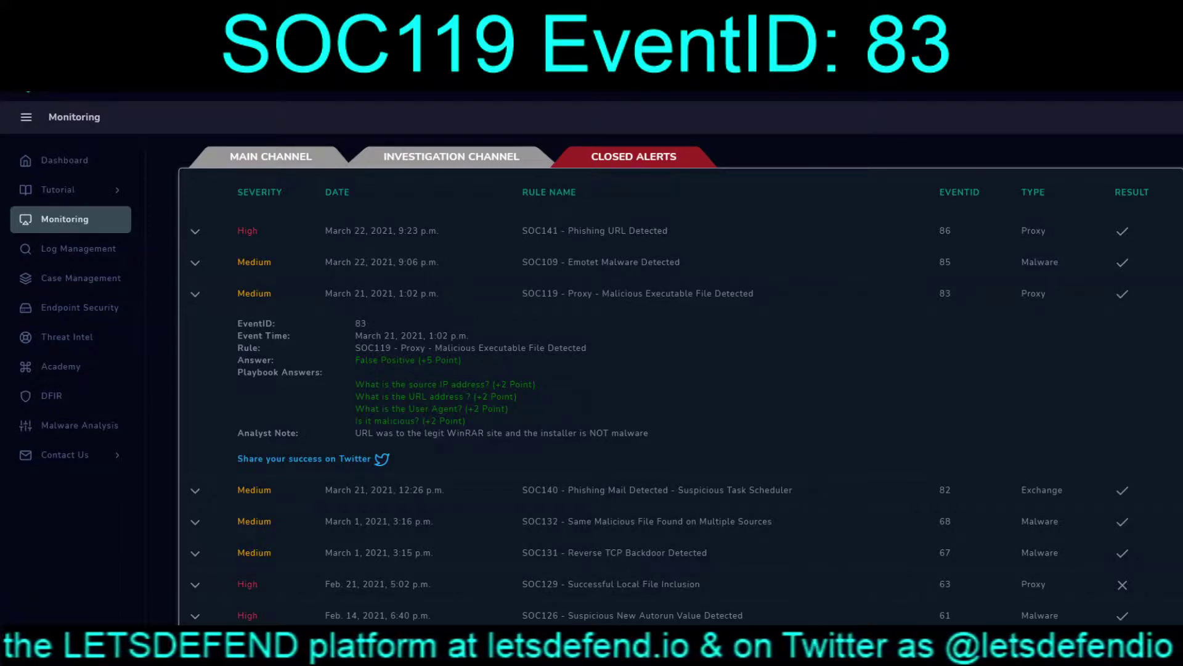
click(271, 156)
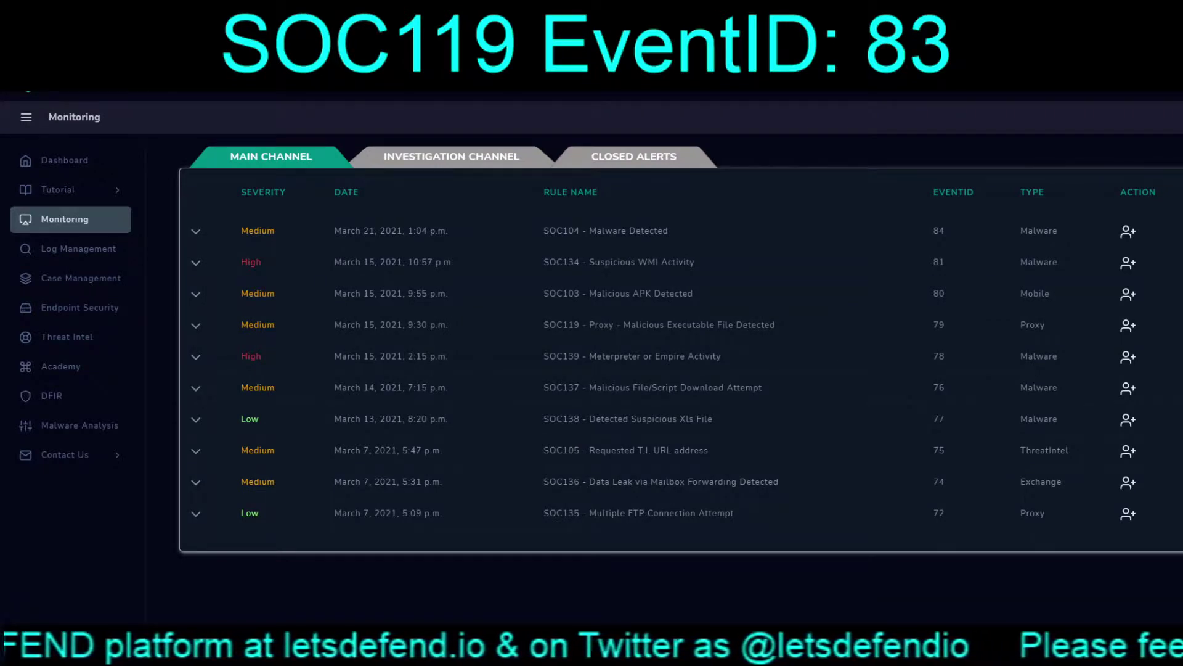
click(195, 231)
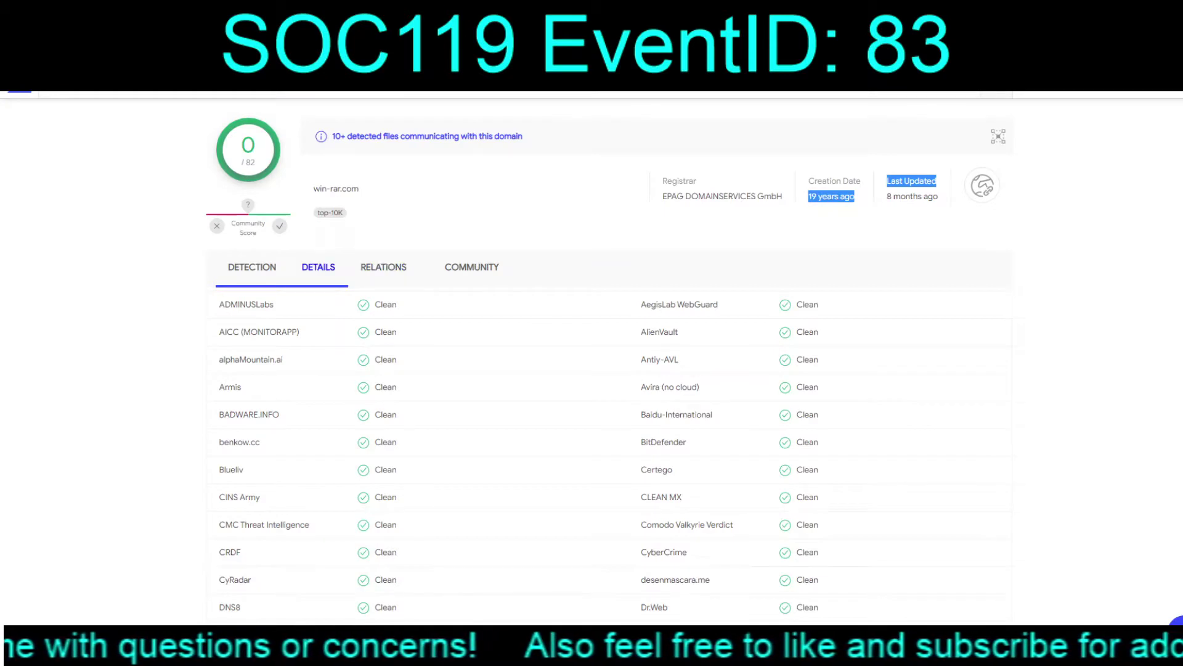
Switch to VirusTotal and recheck the file details and vendor detections of the WinRAR executable
click(318, 267)
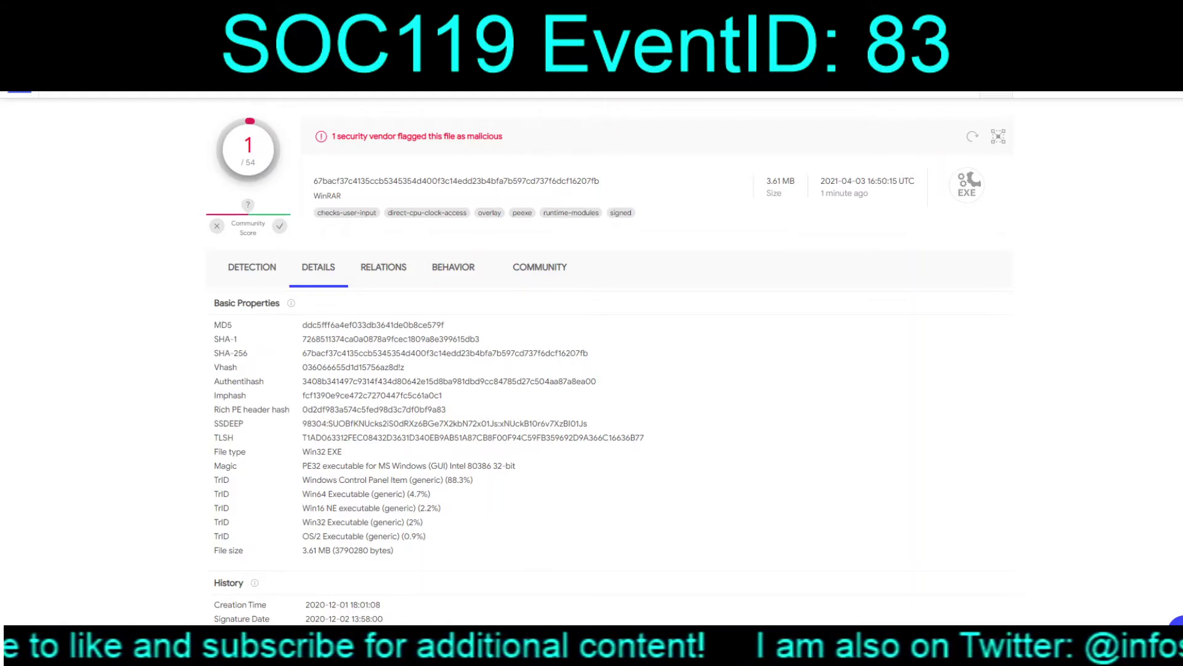
click(252, 267)
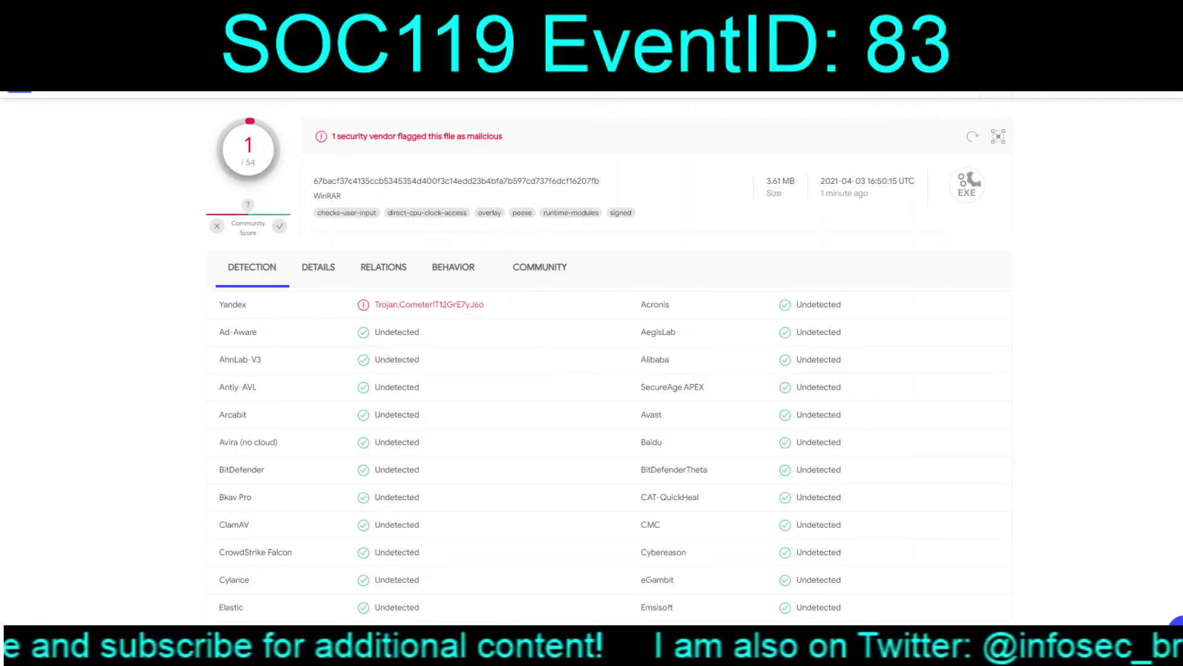